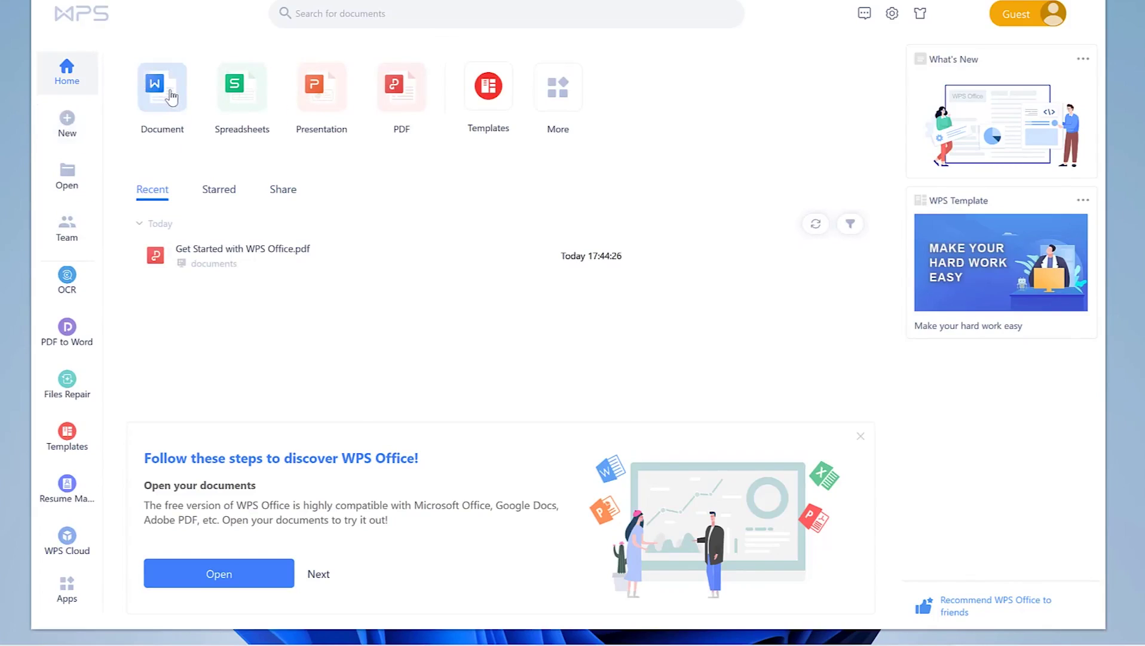
- Open the document template gallery and browse the Letters and Top Resume templates
left_click(170, 96)
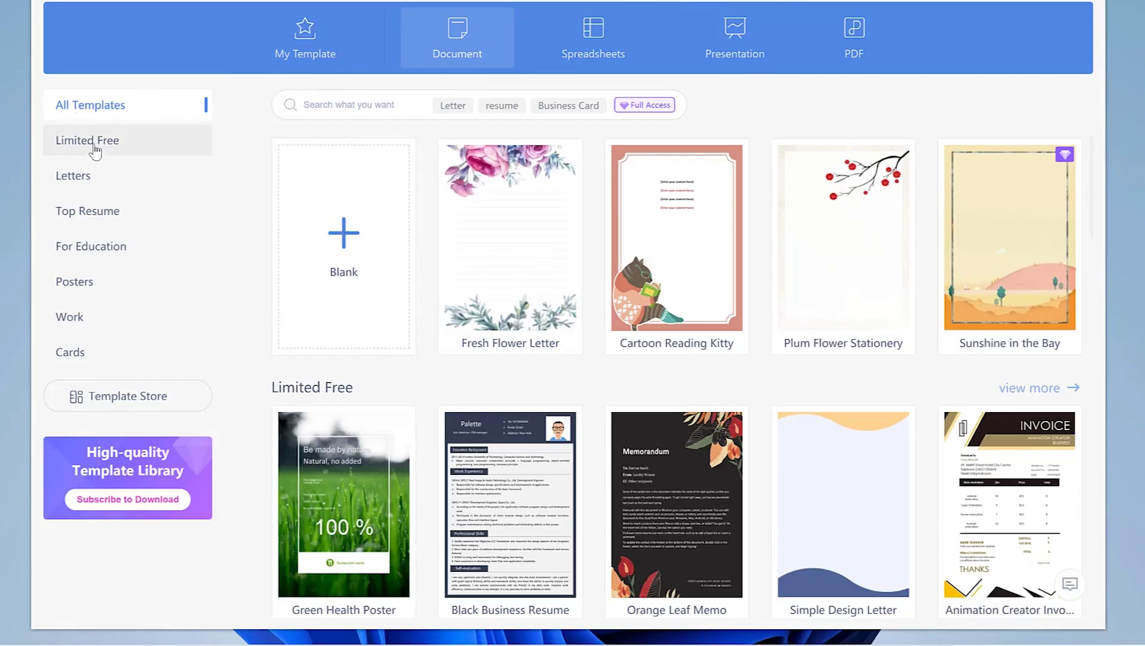
left_click(107, 184)
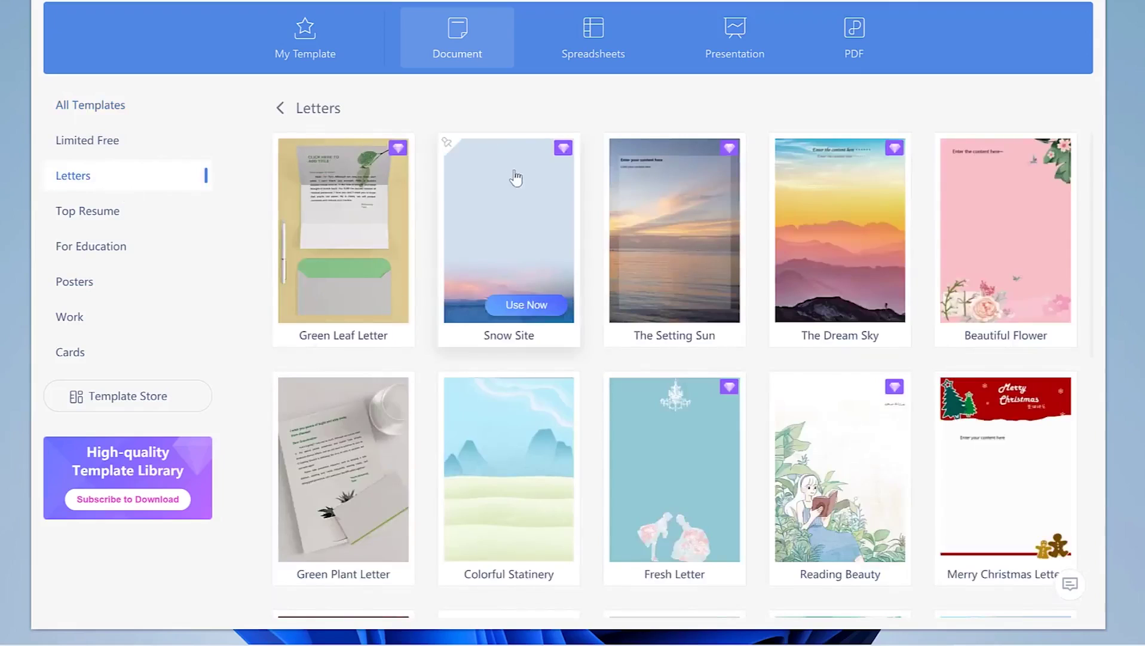
scroll(511, 185, "down", 7)
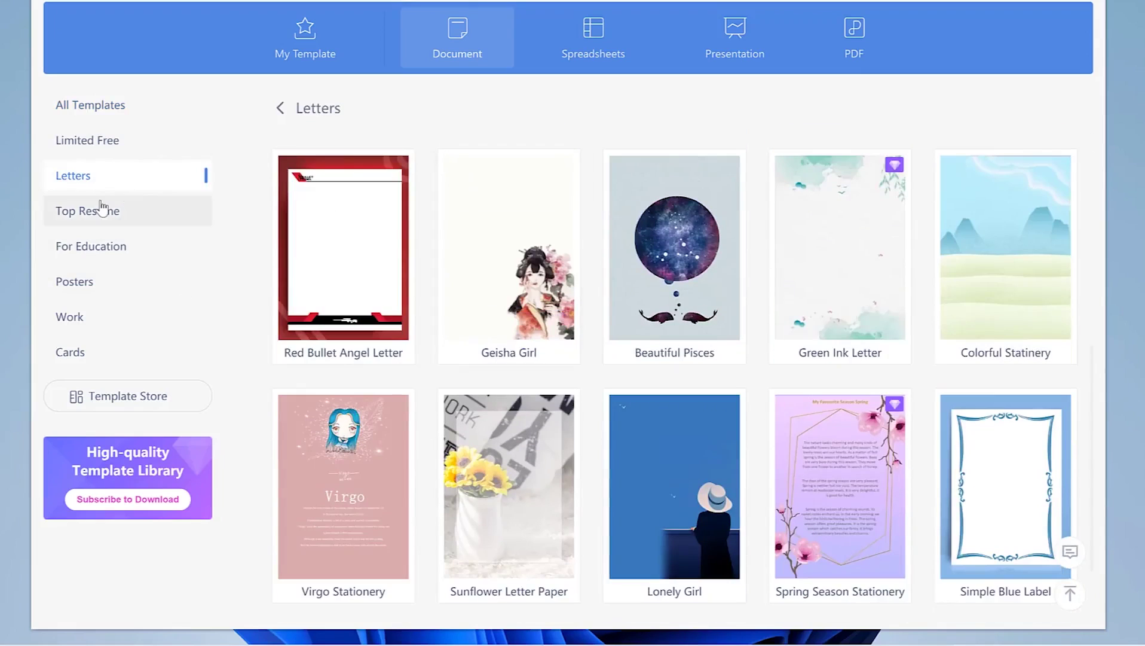
left_click(102, 208)
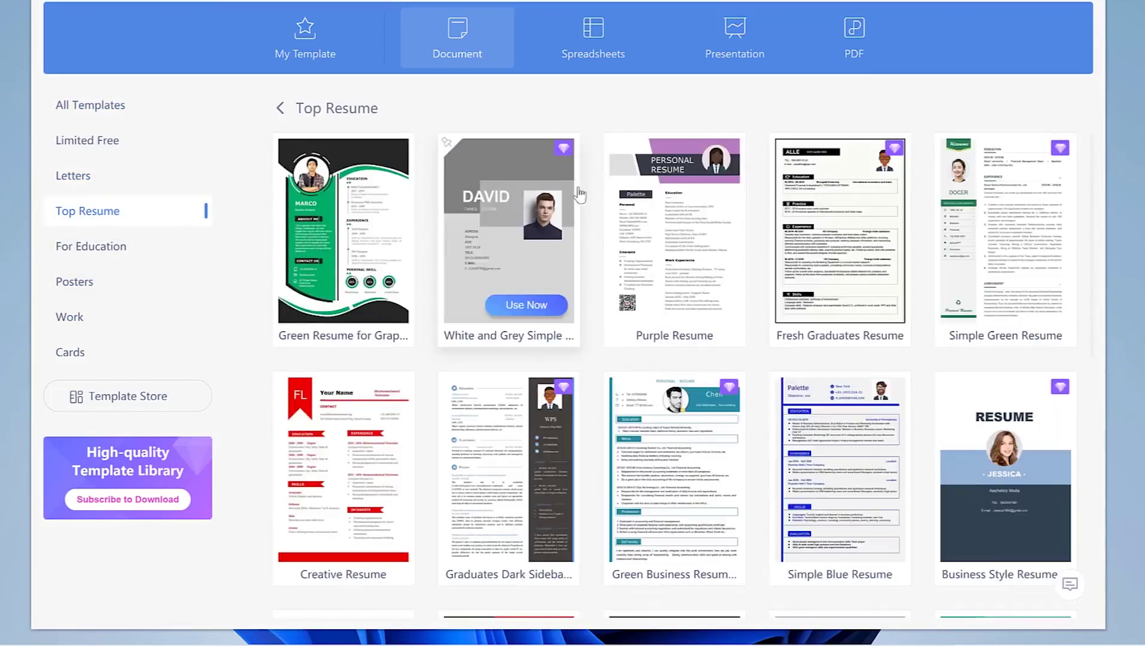
scroll(584, 203, "down", 5)
scroll(585, 201, "down", 5)
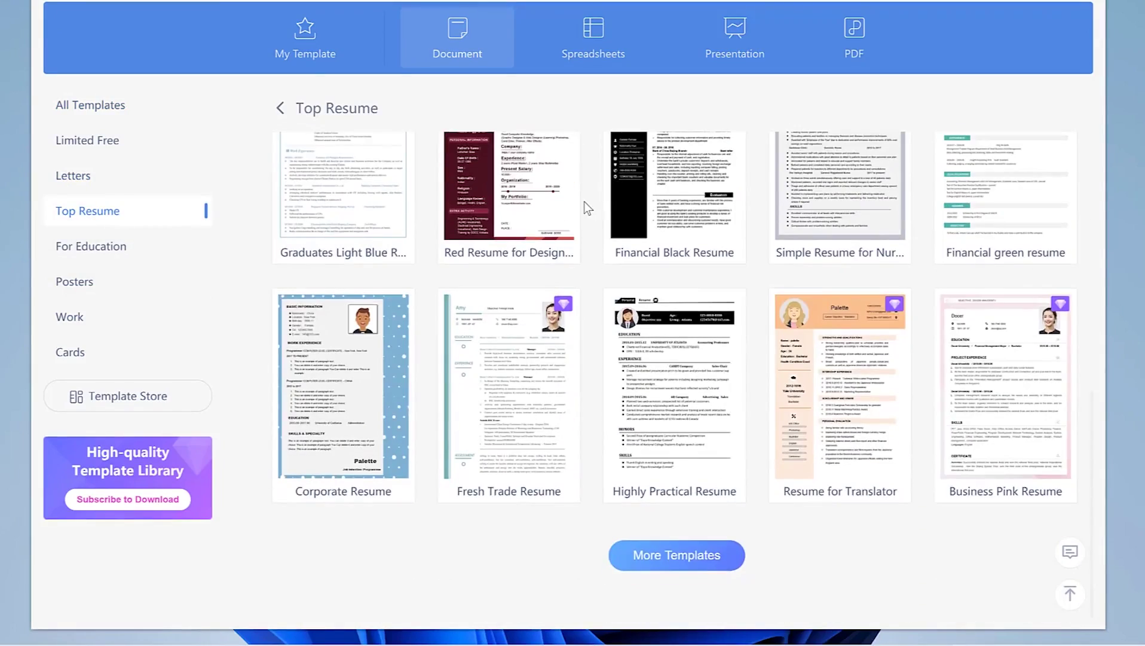
scroll(584, 202, "up", 10)
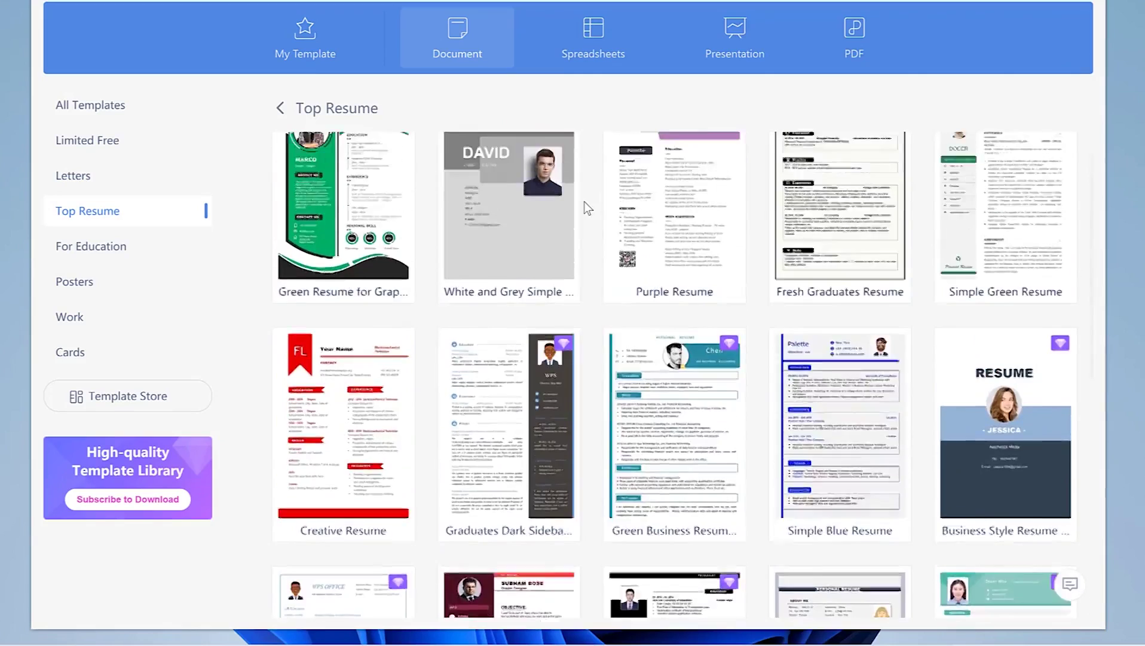
- Browse the For Education and Posters template categories
left_click(136, 261)
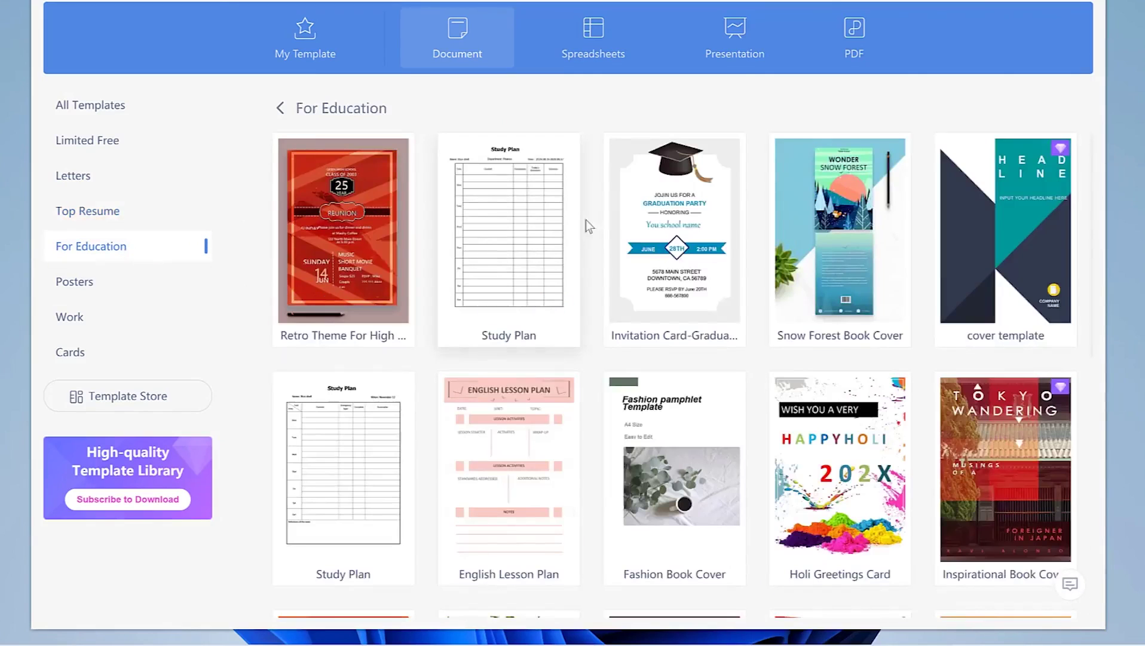
scroll(641, 229, "down", 10)
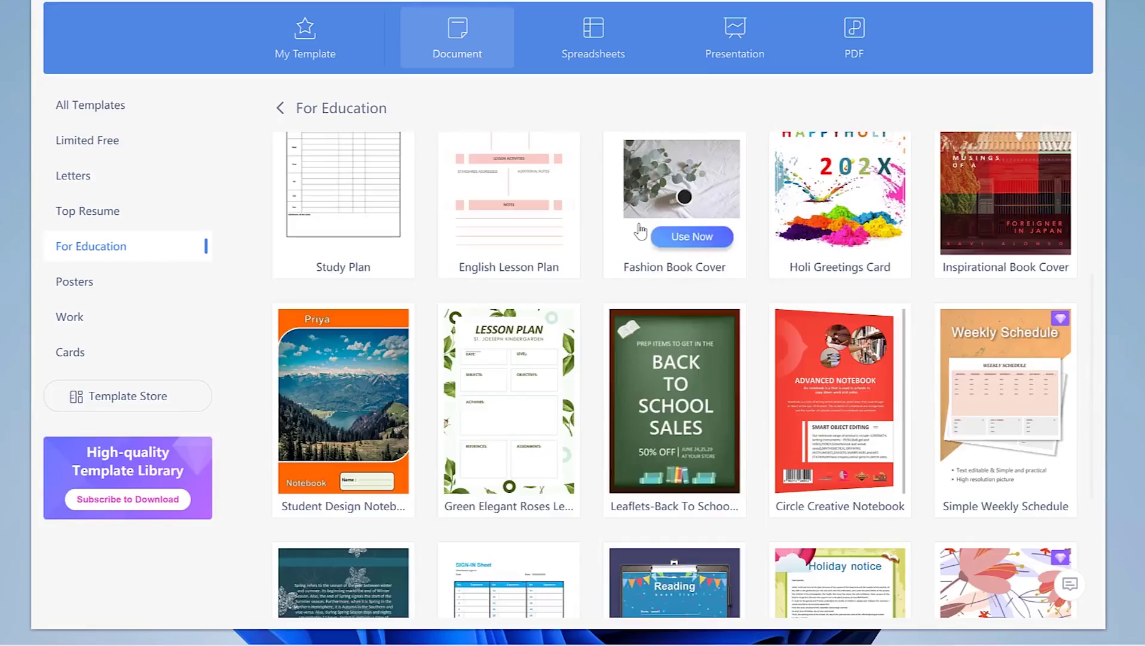
scroll(412, 248, "up", 8)
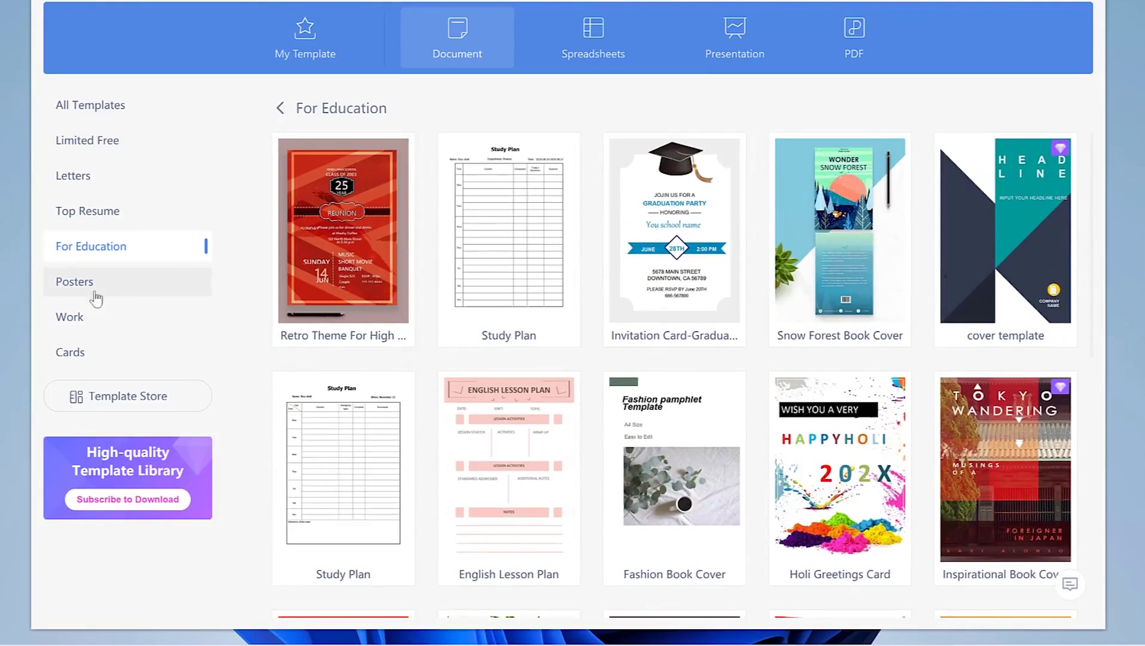
left_click(61, 288)
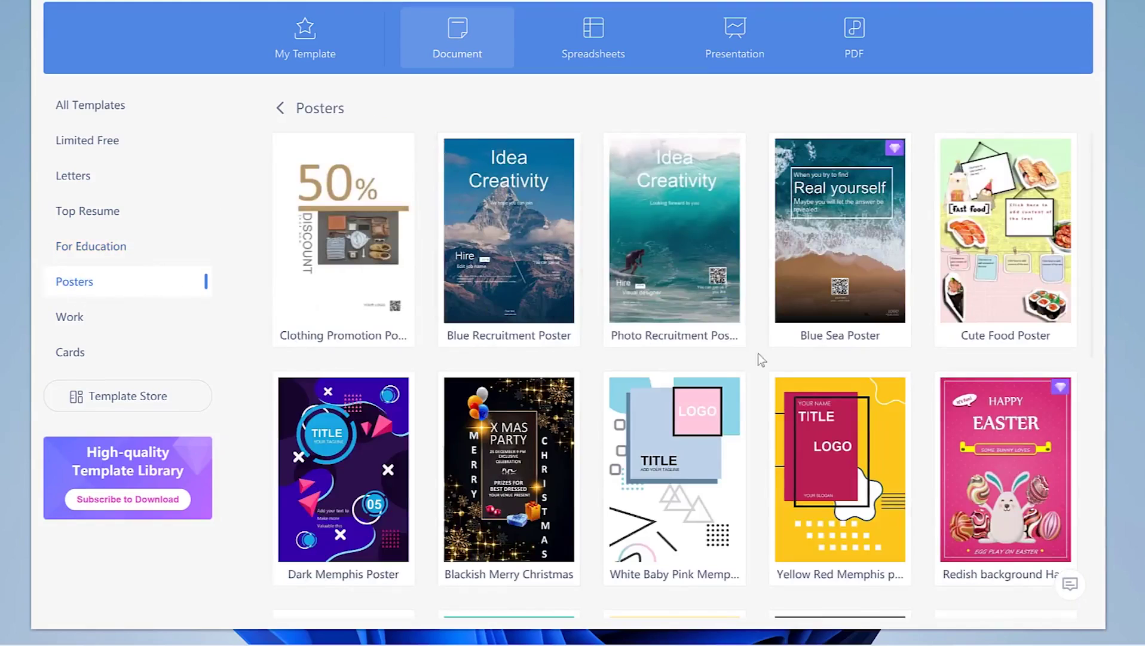
scroll(786, 334, "down", 1)
scroll(787, 336, "down", 9)
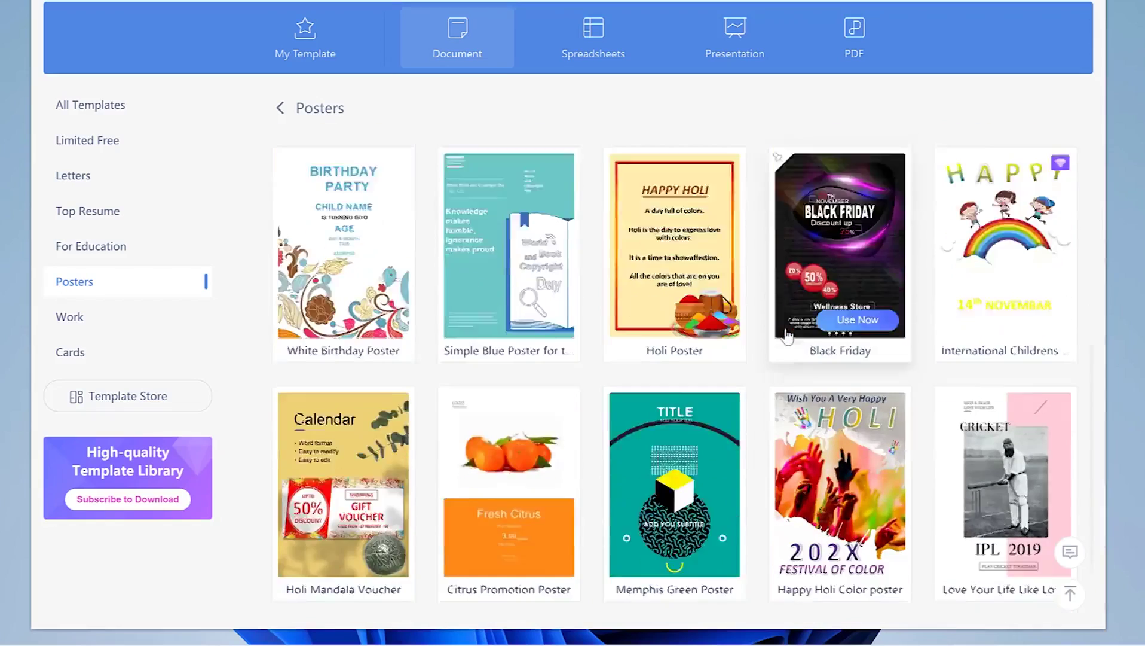
scroll(418, 323, "up", 5)
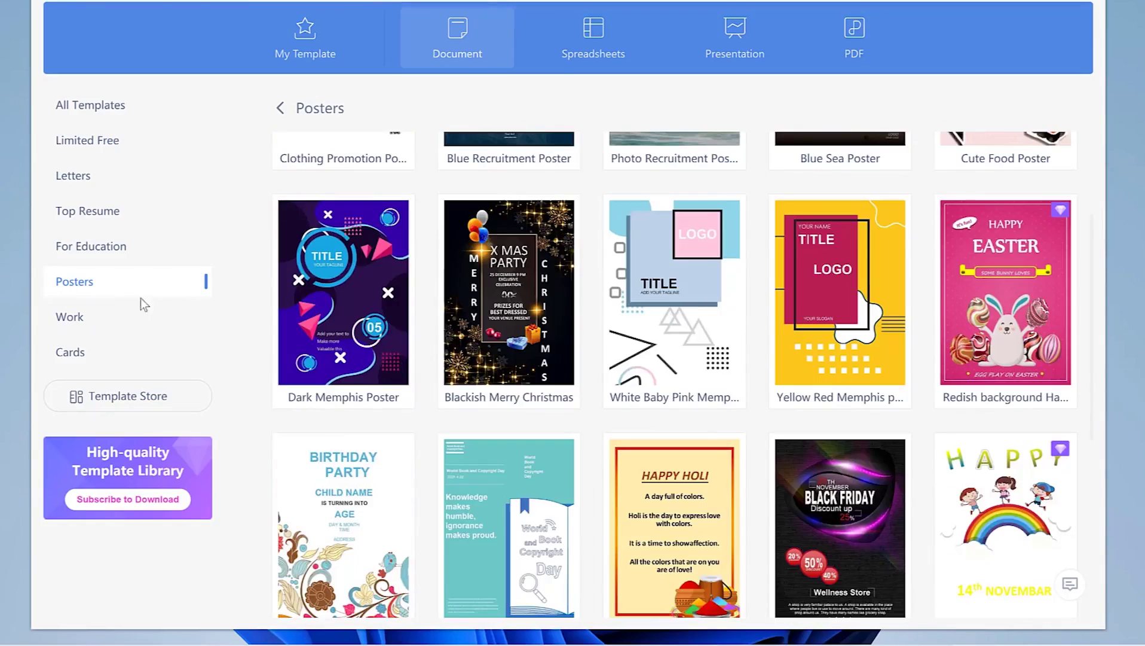
- Look through the Work and Cards templates, then go back to All Templates
left_click(129, 317)
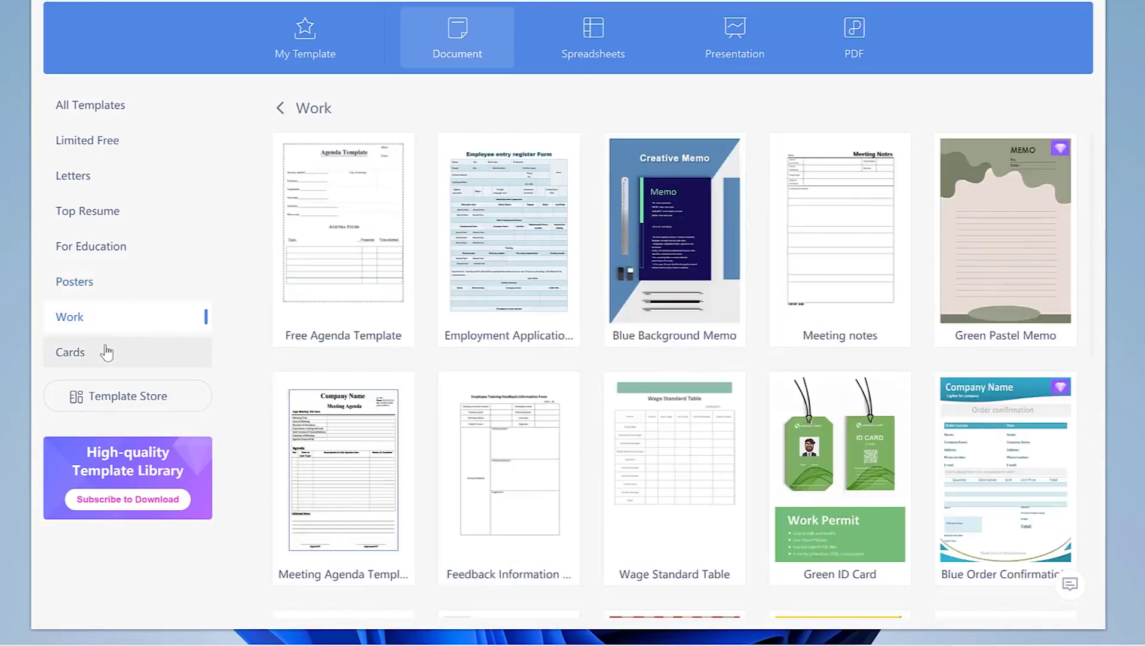
left_click(106, 353)
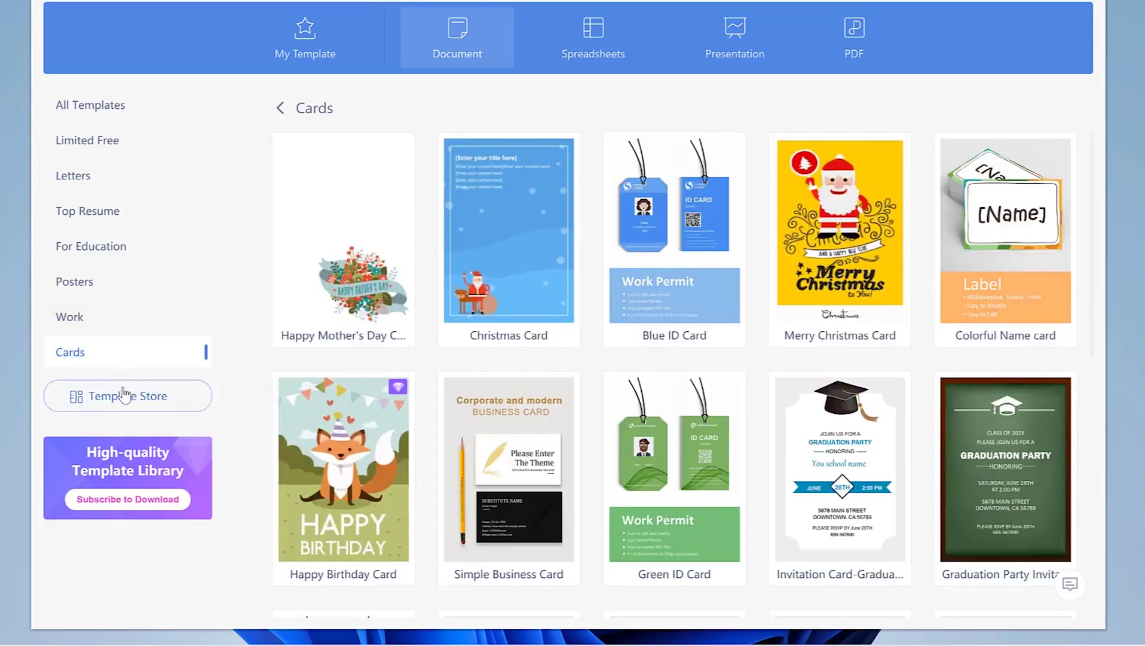
mouse_move(737, 332)
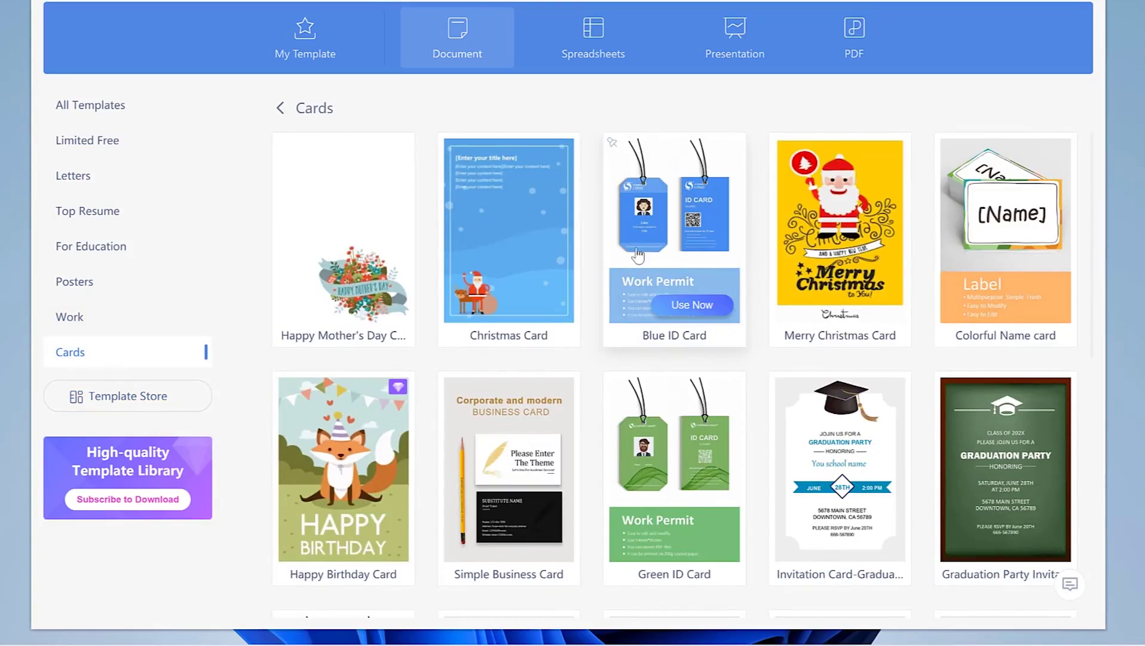
scroll(625, 281, "down", 5)
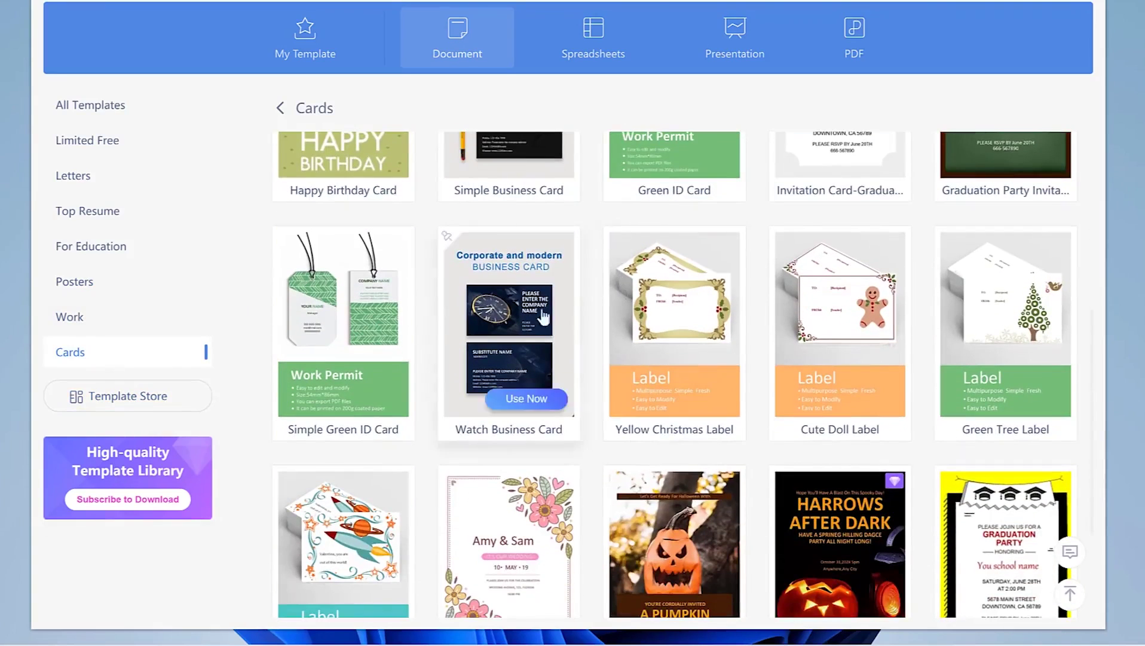
scroll(399, 335, "up", 3)
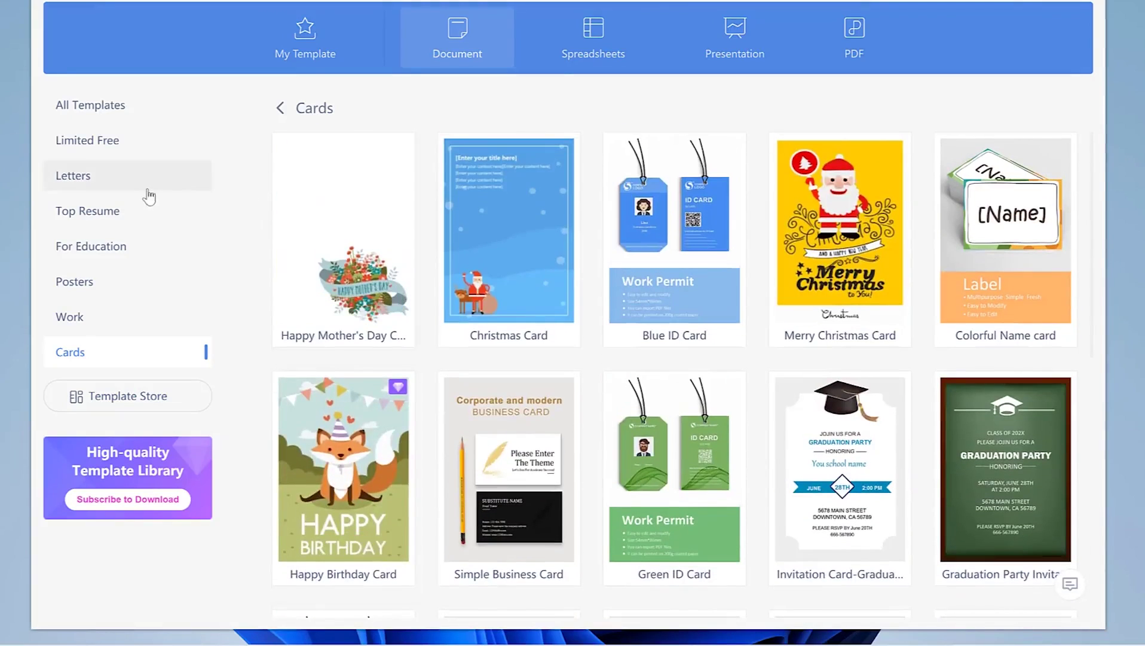
left_click(450, 40)
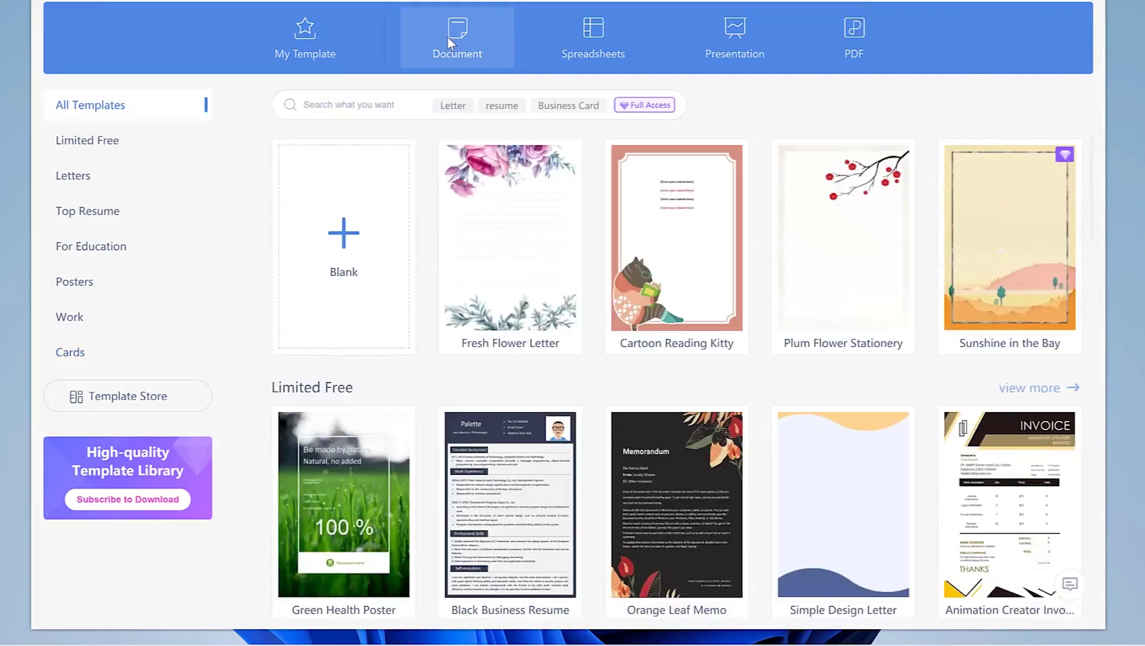
- Create a blank document and look over the menu's New, Open and Save As entries
left_click(333, 271)
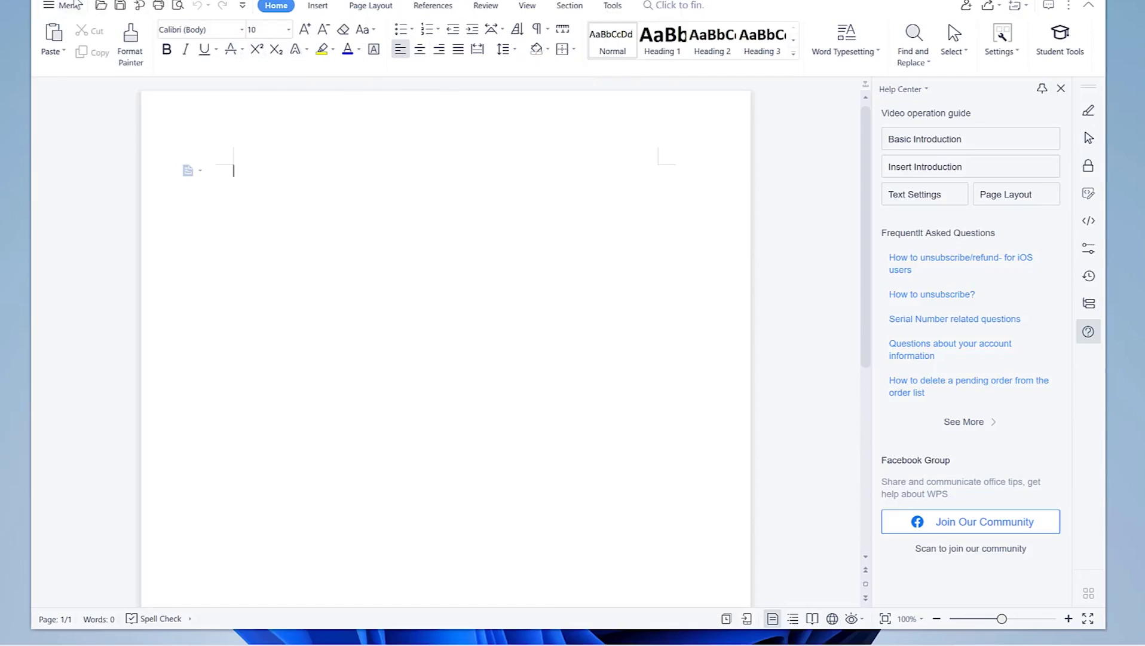
left_click(62, 7)
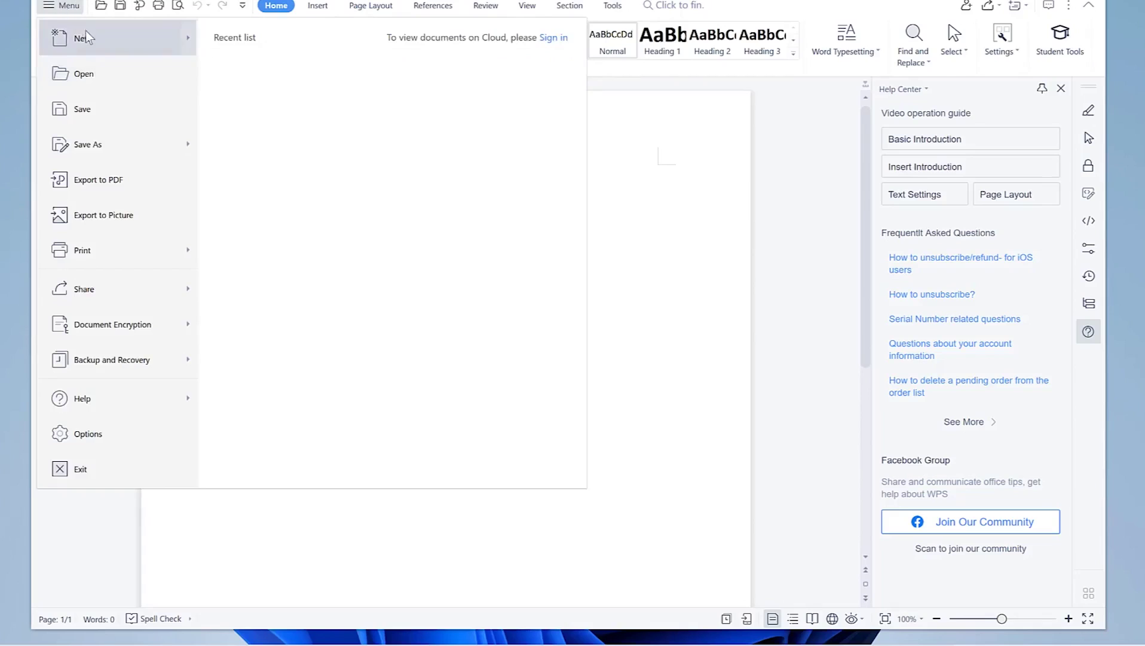
mouse_move(89, 40)
mouse_move(105, 78)
left_click(636, 202)
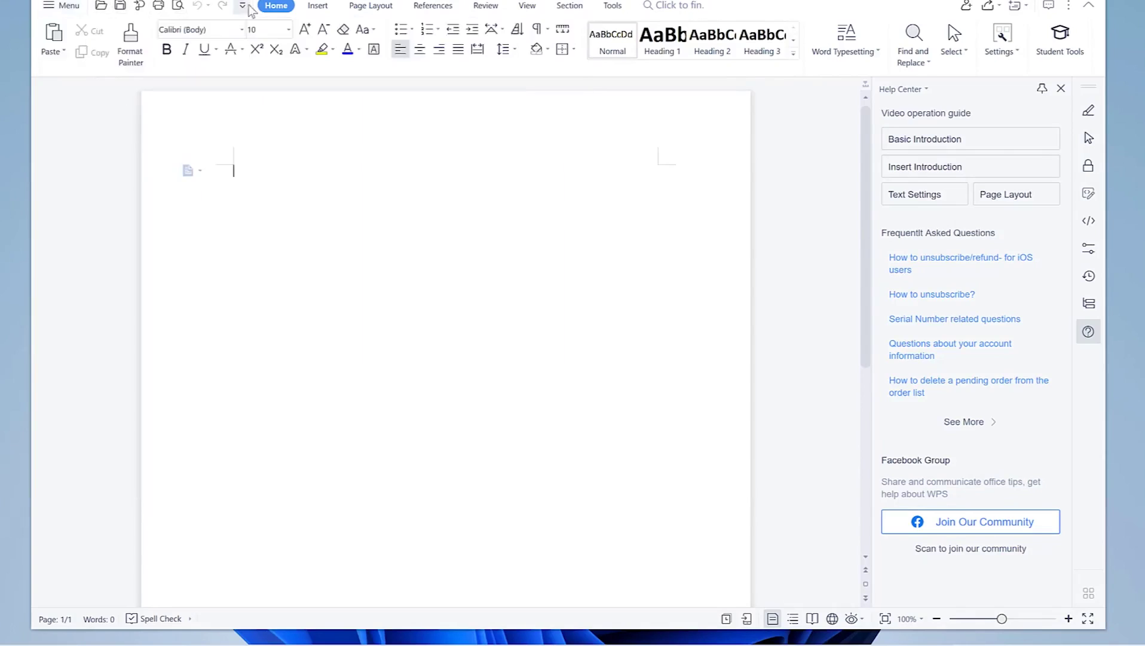
- Browse the Insert Shapes gallery, then the Page Layout, References and Review tools
left_click(317, 6)
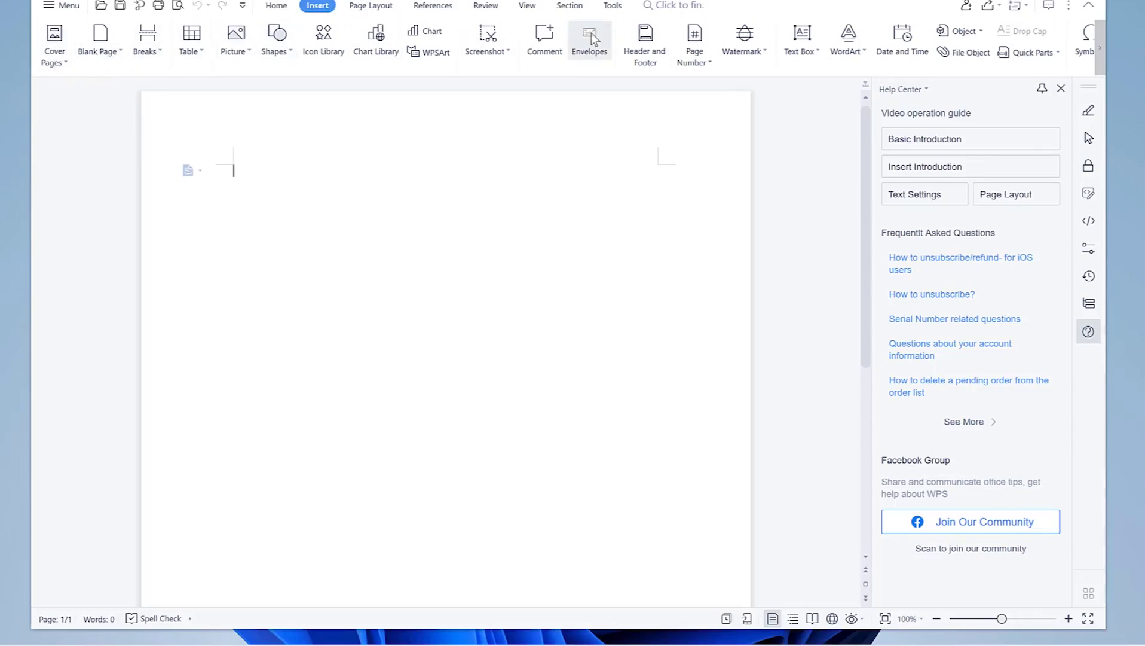
left_click(290, 55)
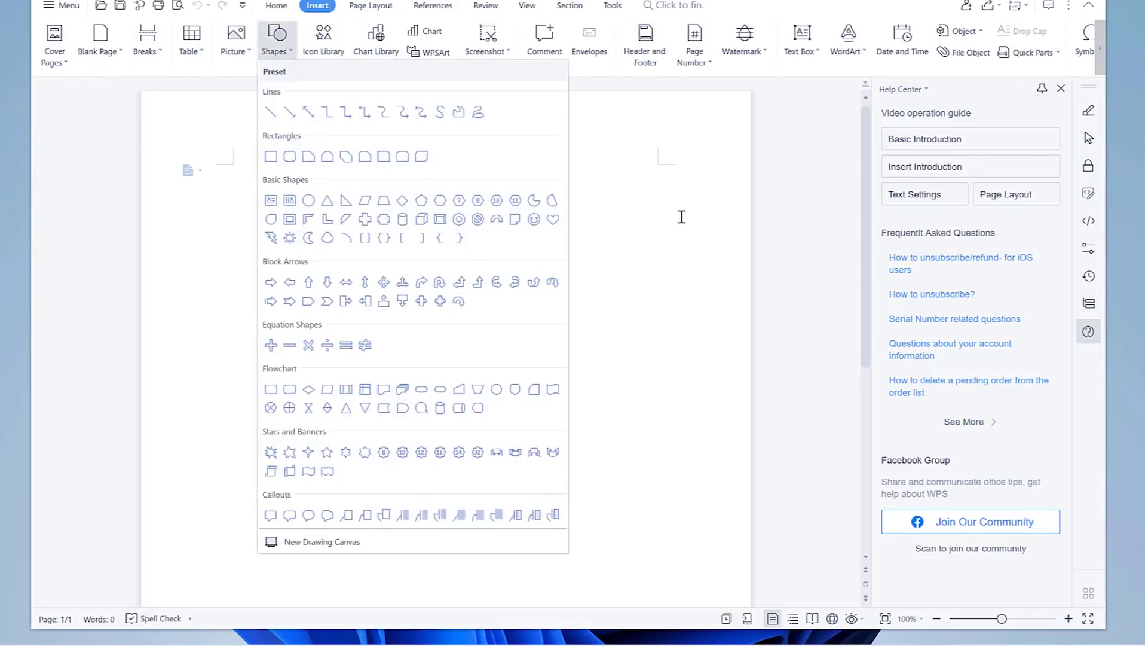
left_click(371, 7)
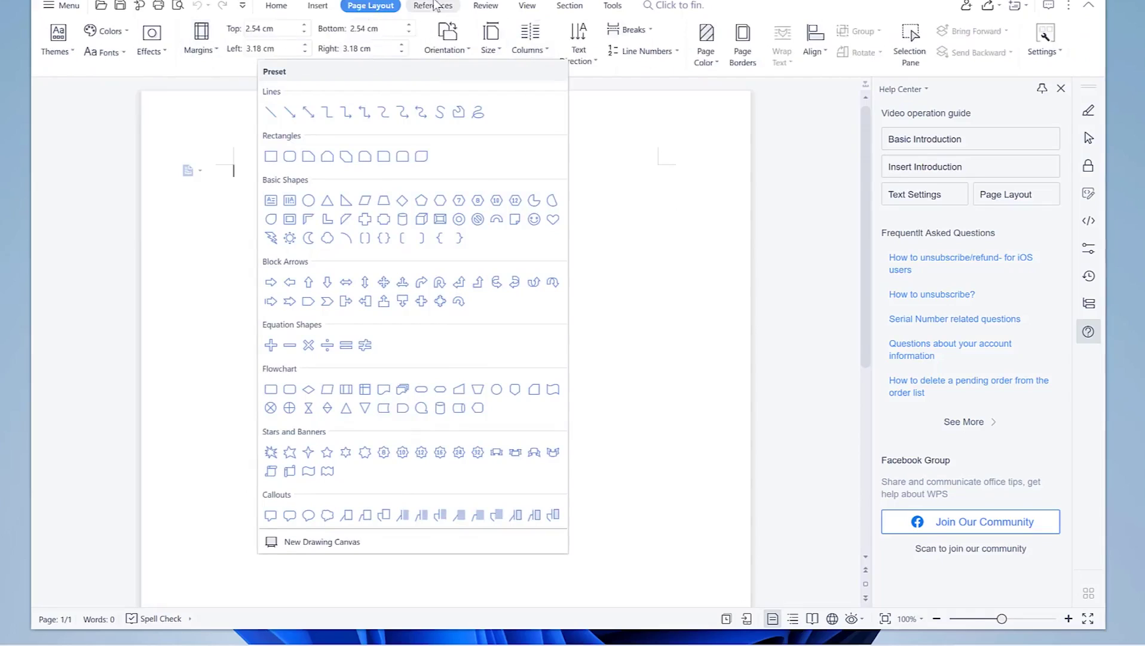
left_click(434, 6)
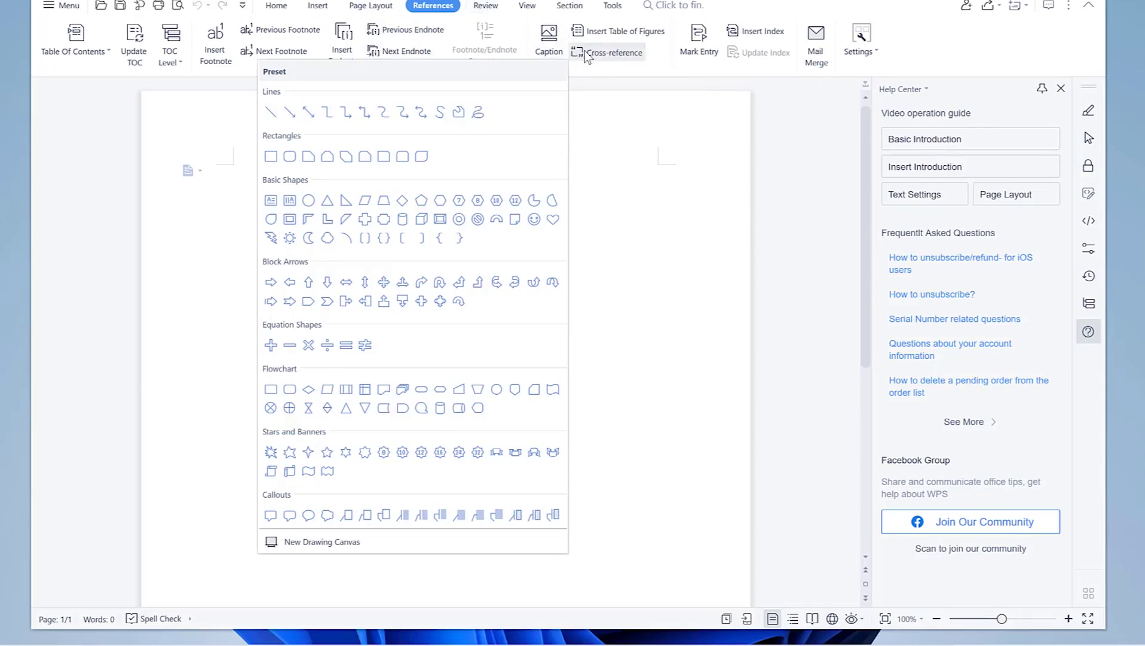
left_click(488, 7)
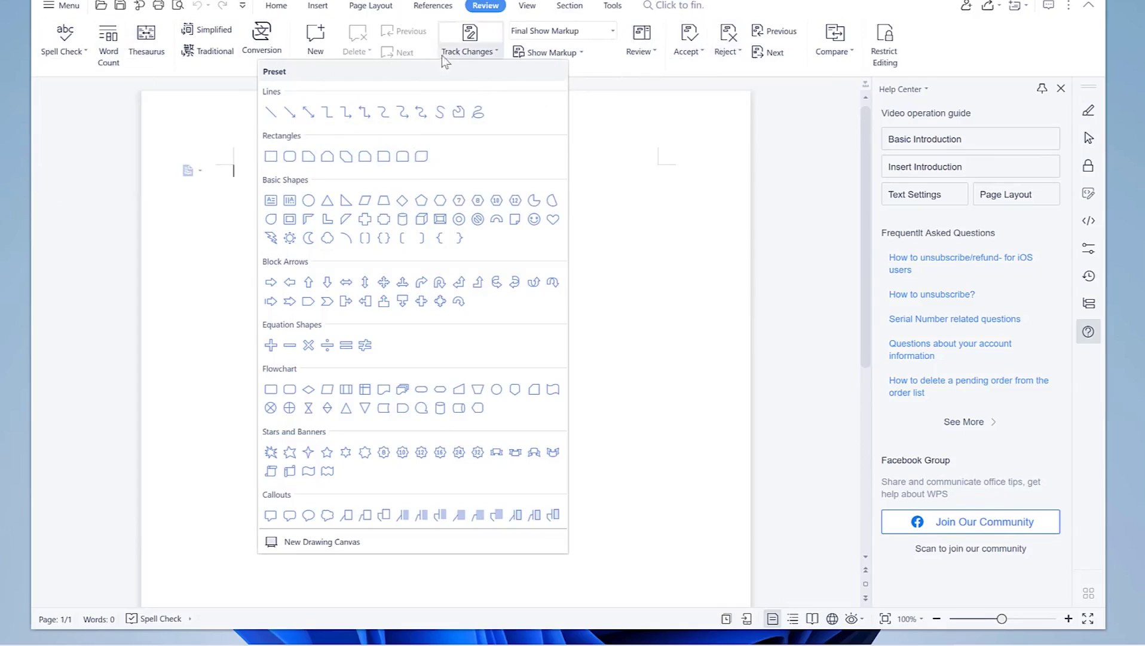
- Look at the View and Section tools, then return to the Home formatting tools
left_click(527, 6)
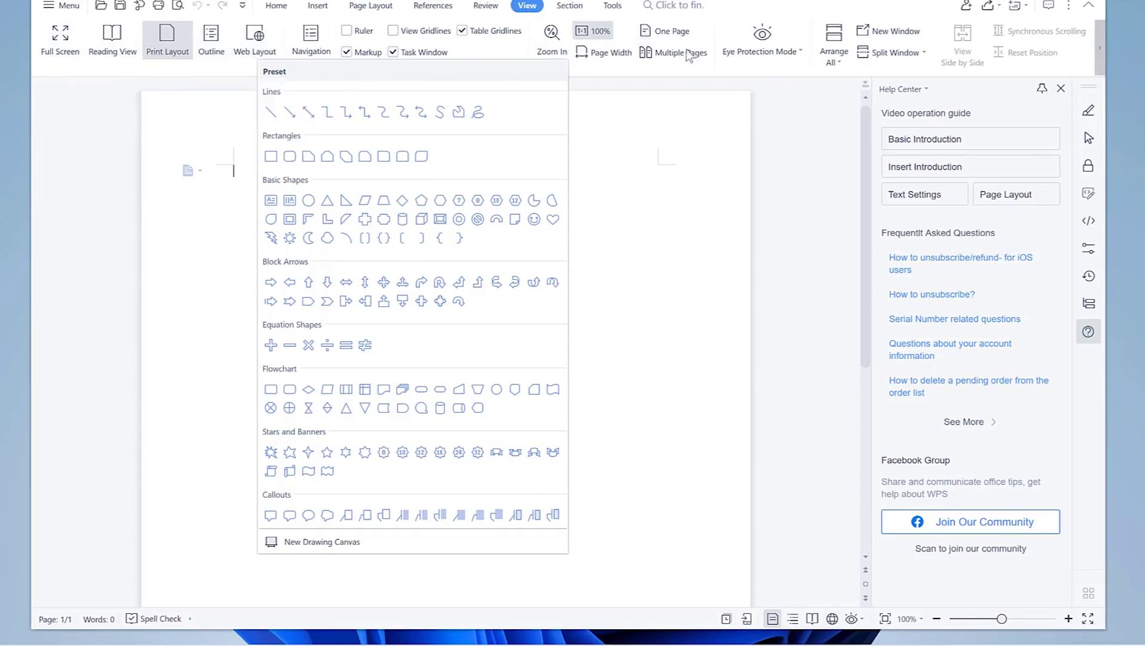
left_click(555, 7)
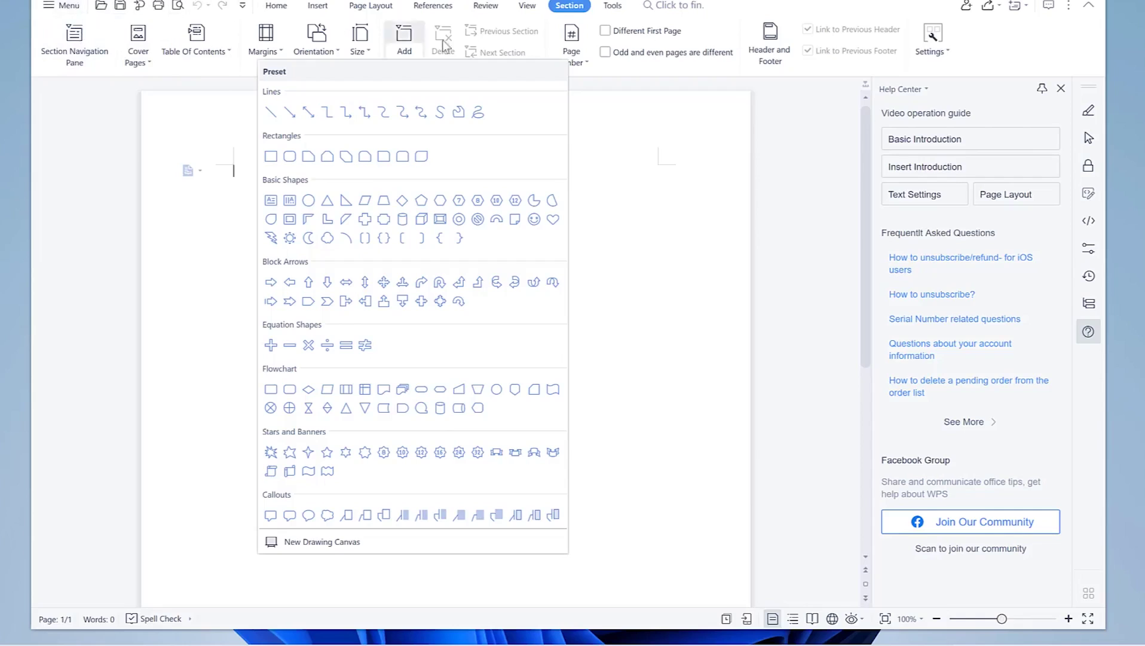
left_click(276, 5)
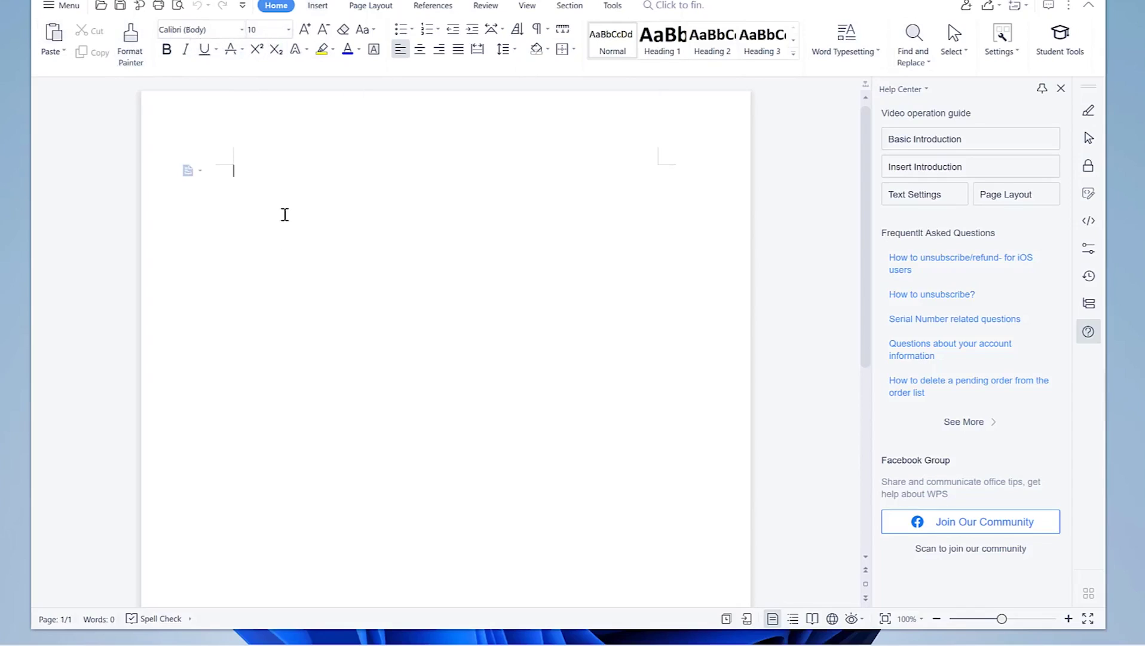
- Type 'Welcome to epic mentorship Remember to subscribe' on the first line, fixing the typo
type("Welcome to epic mentorship Remeb")
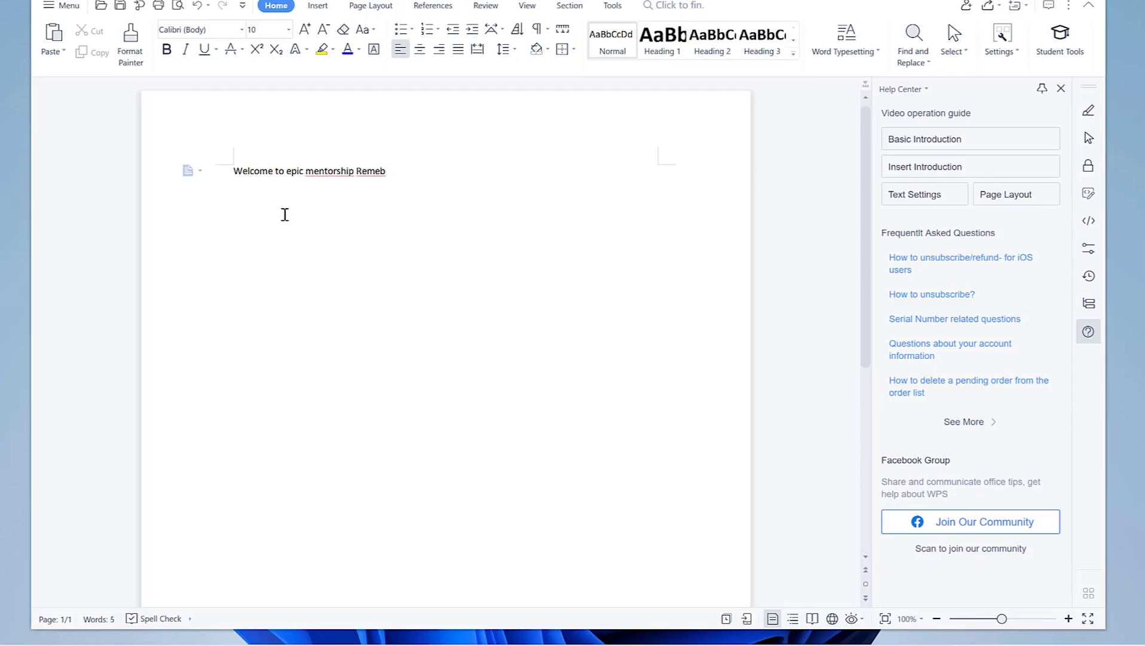
key("BackSpace")
type("mber to subscribe")
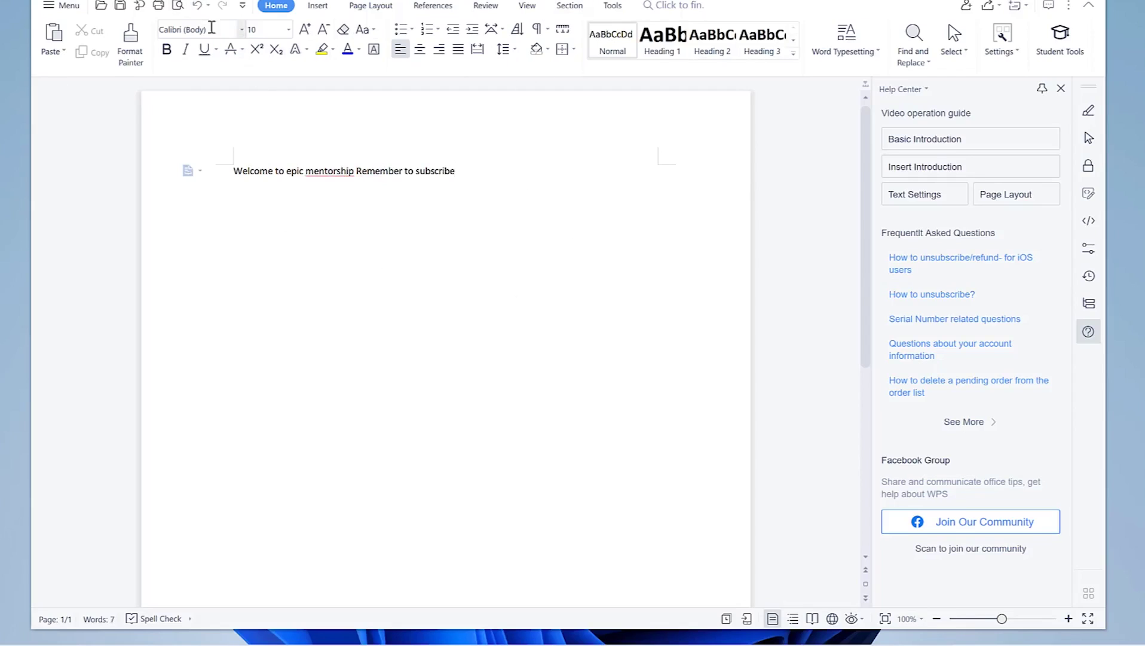
left_click(41, 6)
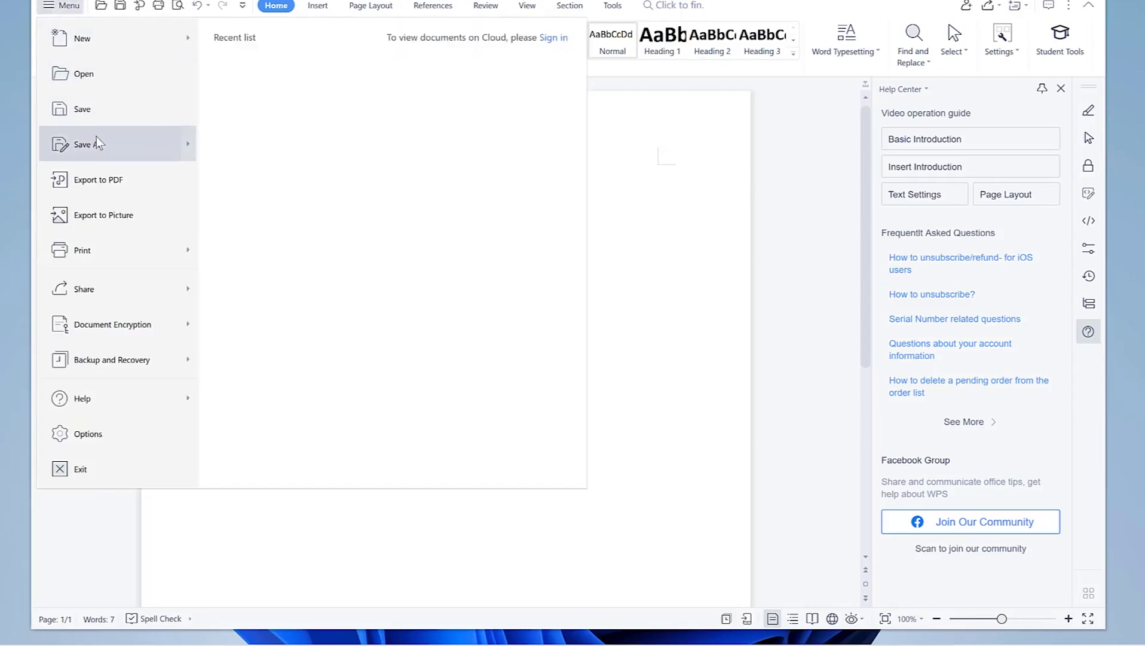
- View the Save As dialog, then close it without saving to reach the home screen
left_click(88, 116)
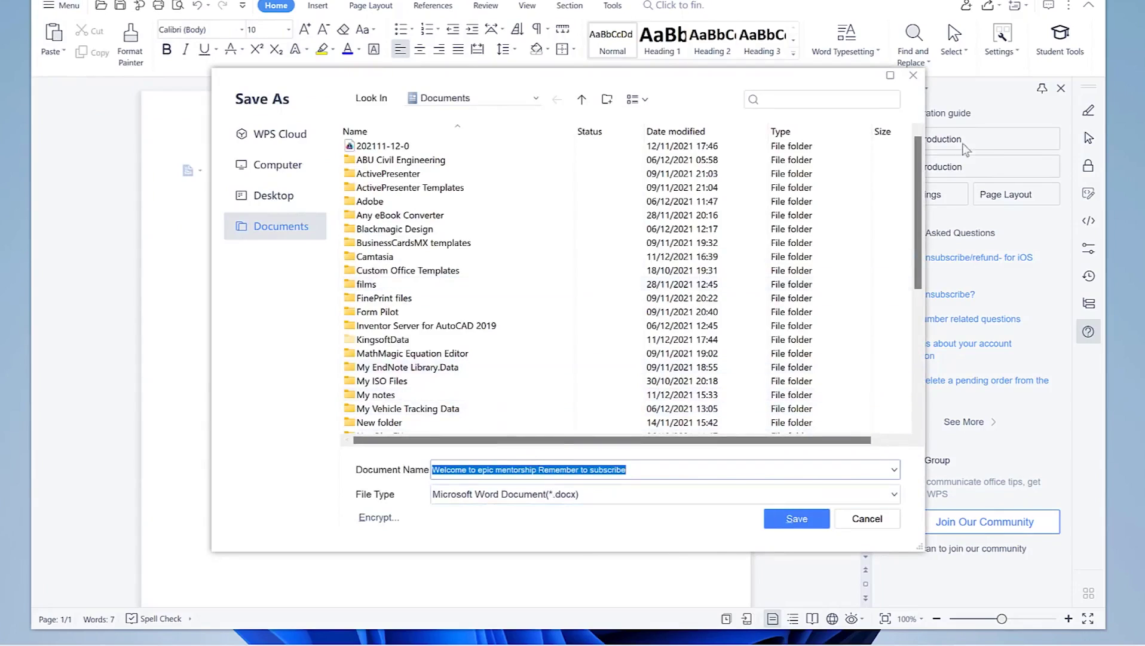
left_click(914, 75)
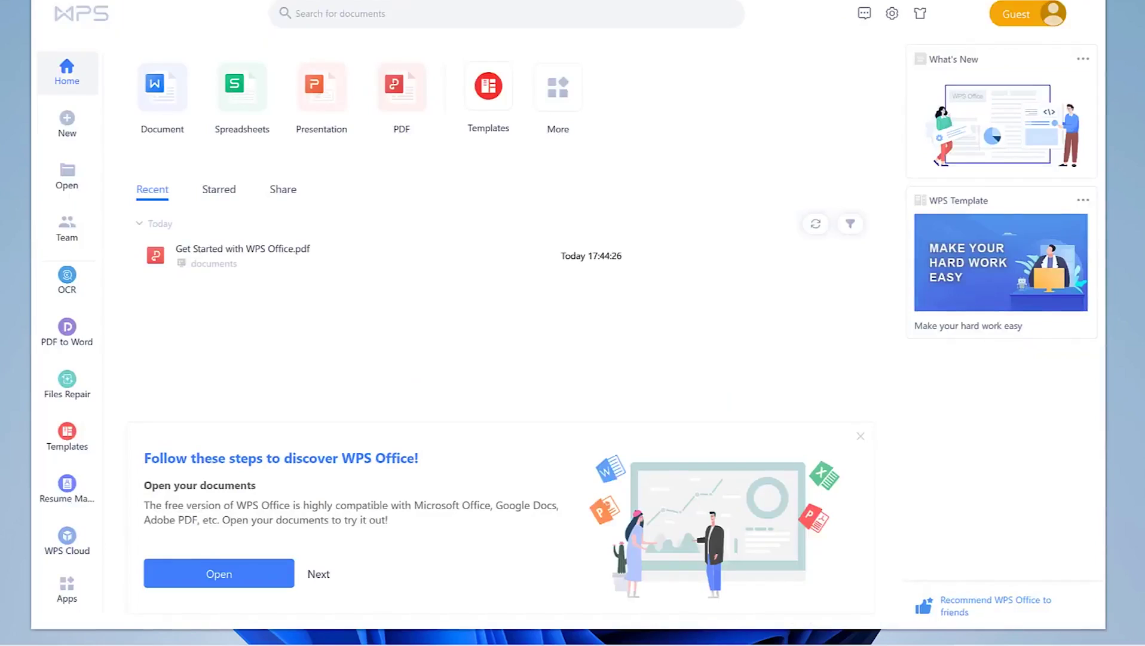
- Create a blank workbook, dismiss the default-software prompt, and select cells B5 and E5
left_click(250, 99)
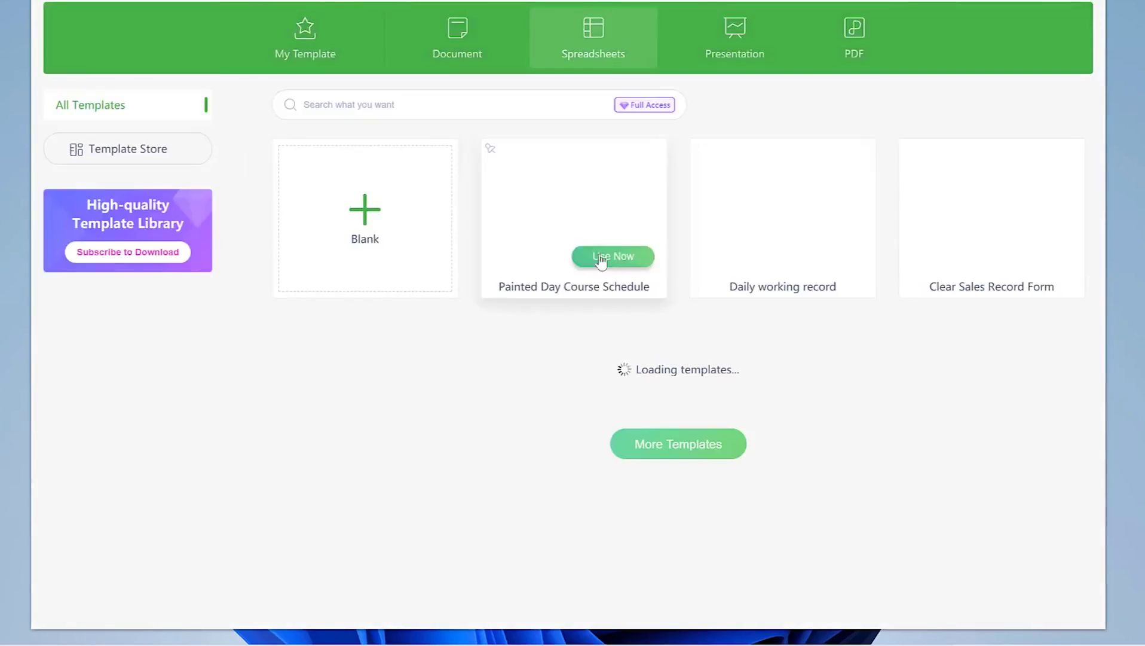
left_click(369, 219)
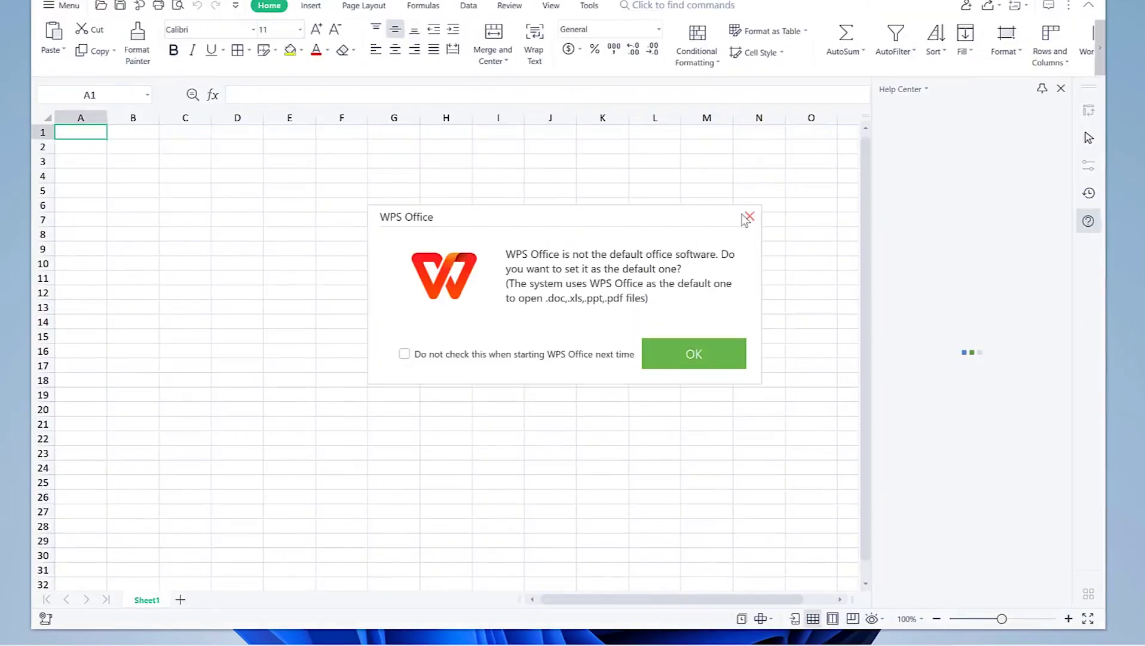
left_click(750, 218)
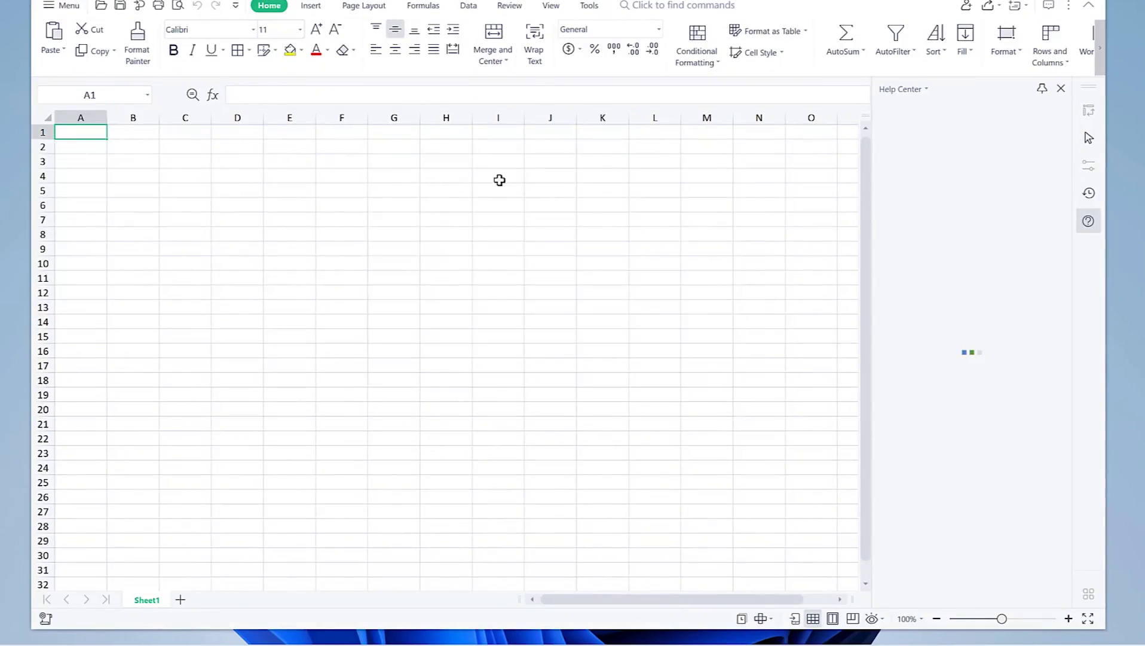
left_click(152, 193)
left_click(266, 191)
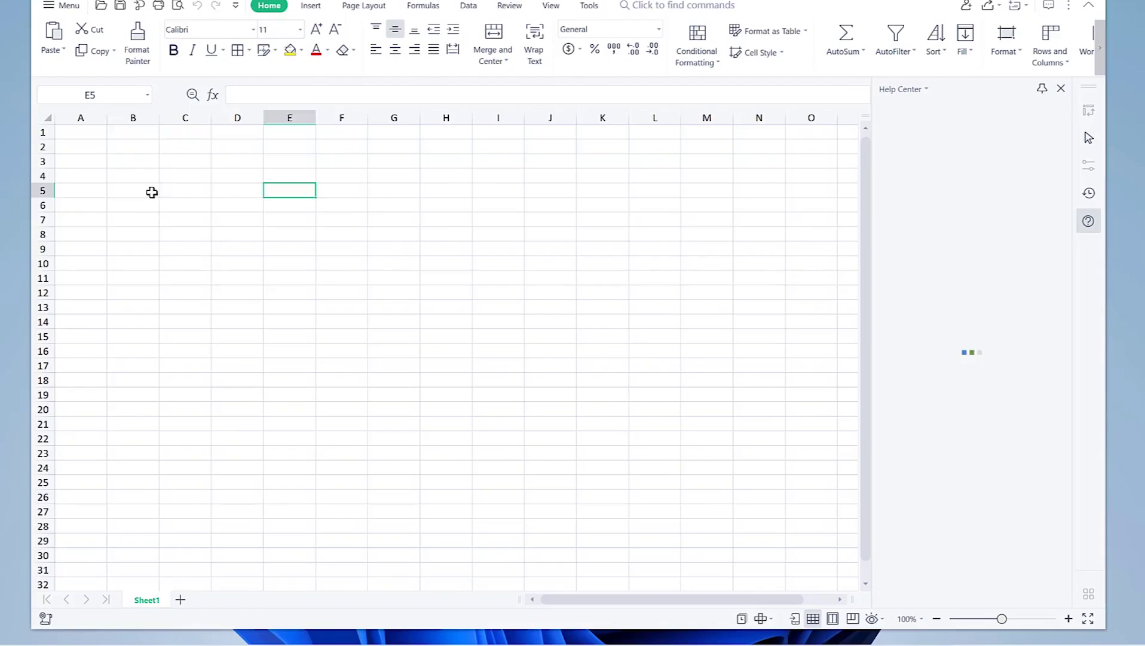
left_click(152, 192)
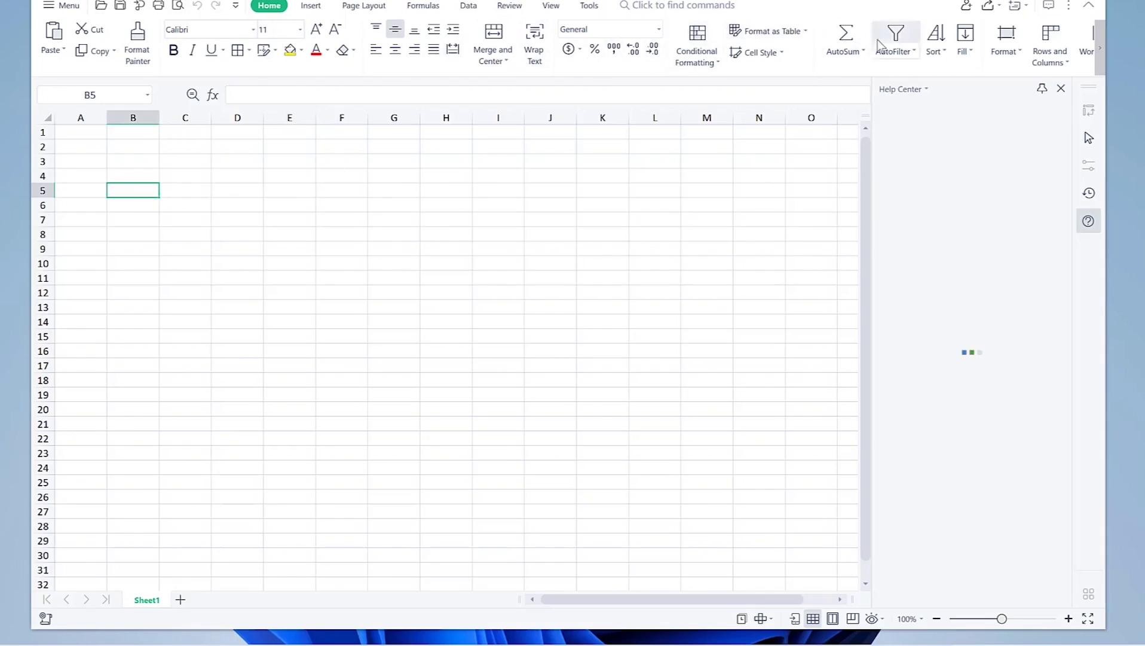
- Browse the Insert, Page Layout, Formulas, Data, Review, View and Tools tabs
left_click(317, 7)
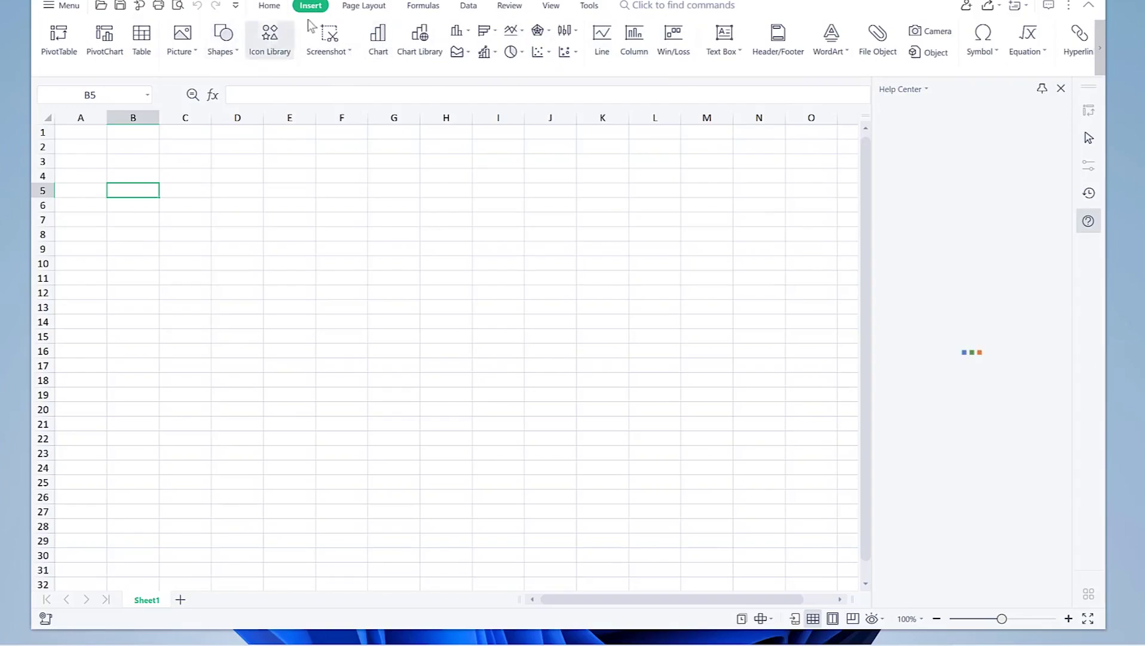
left_click(360, 7)
left_click(438, 8)
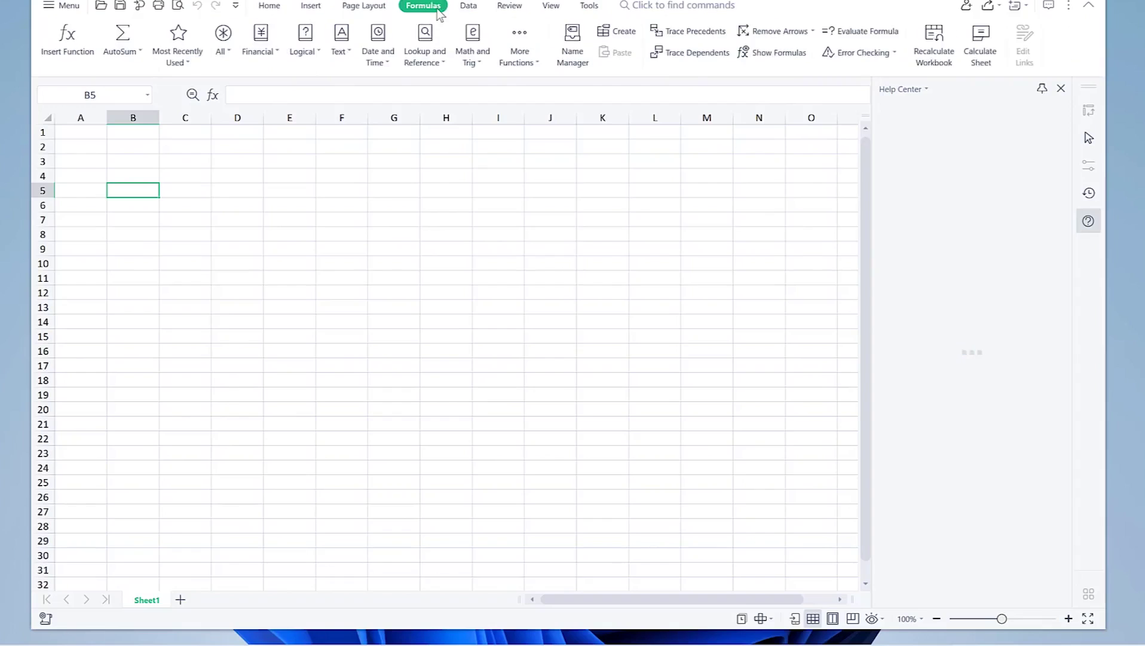
left_click(471, 9)
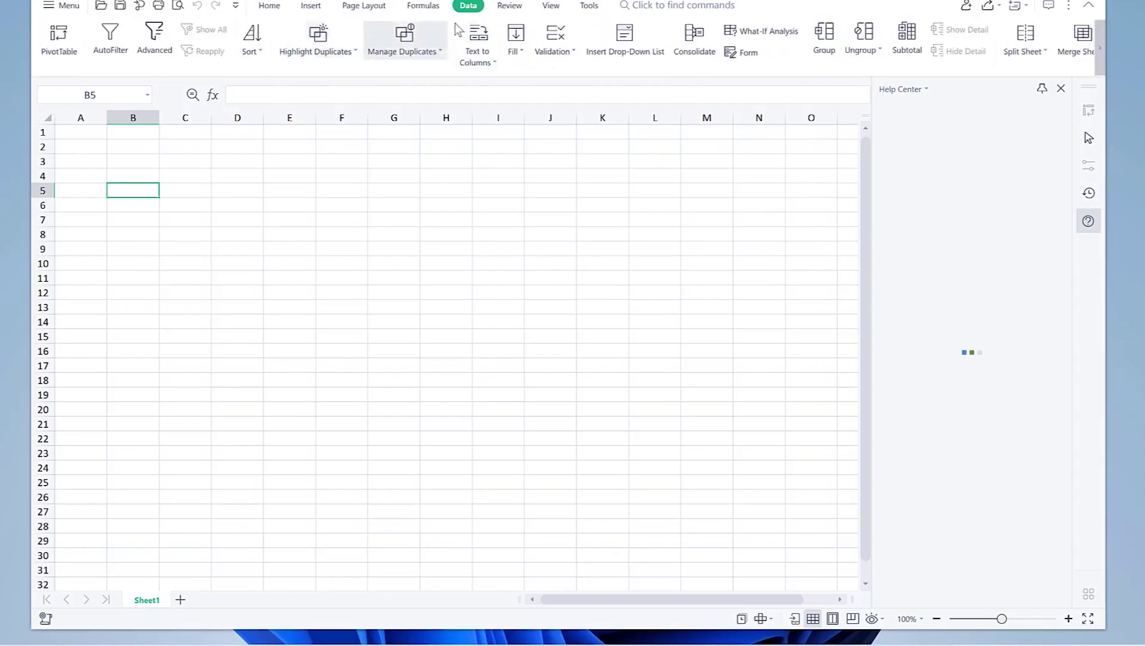
left_click(500, 6)
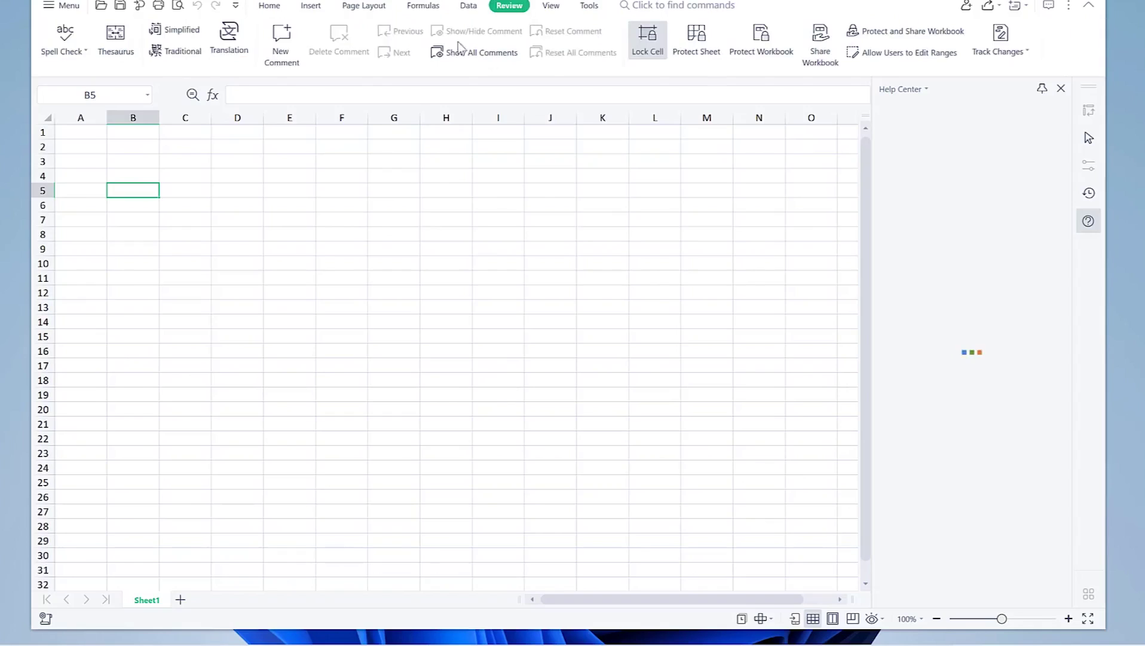
left_click(550, 6)
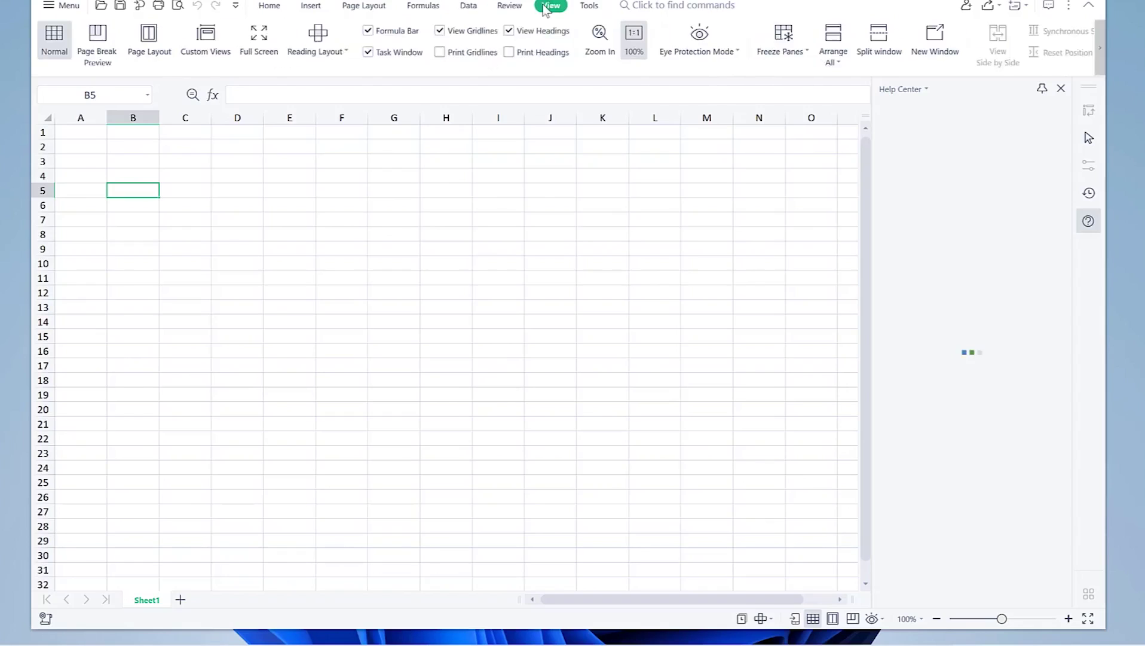
left_click(594, 7)
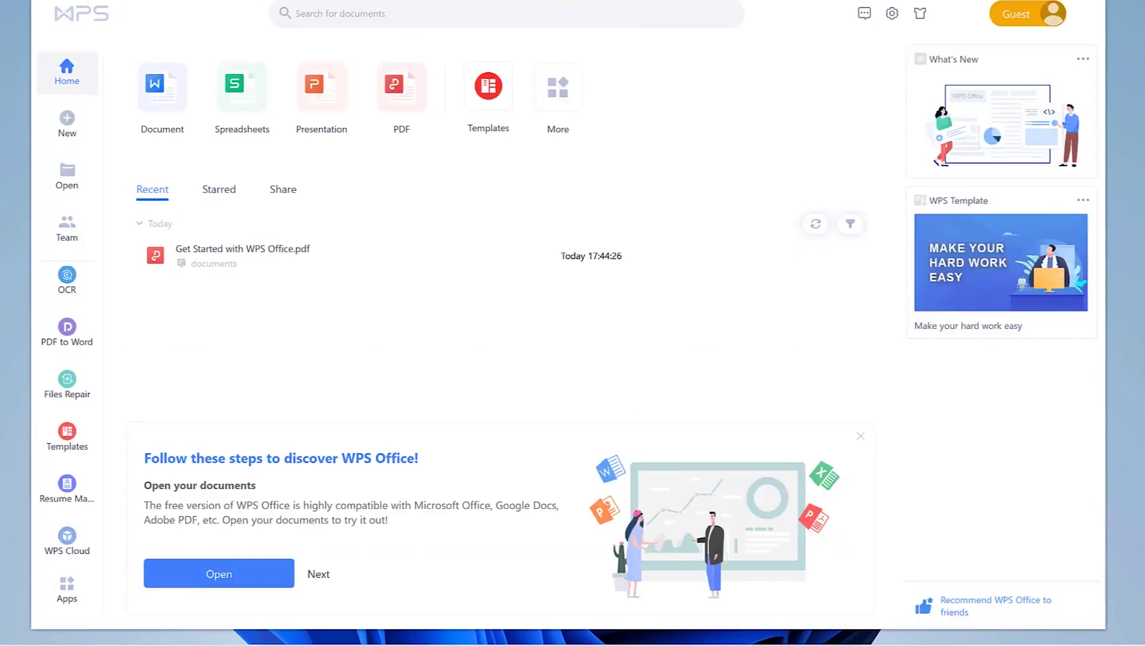
left_click(322, 110)
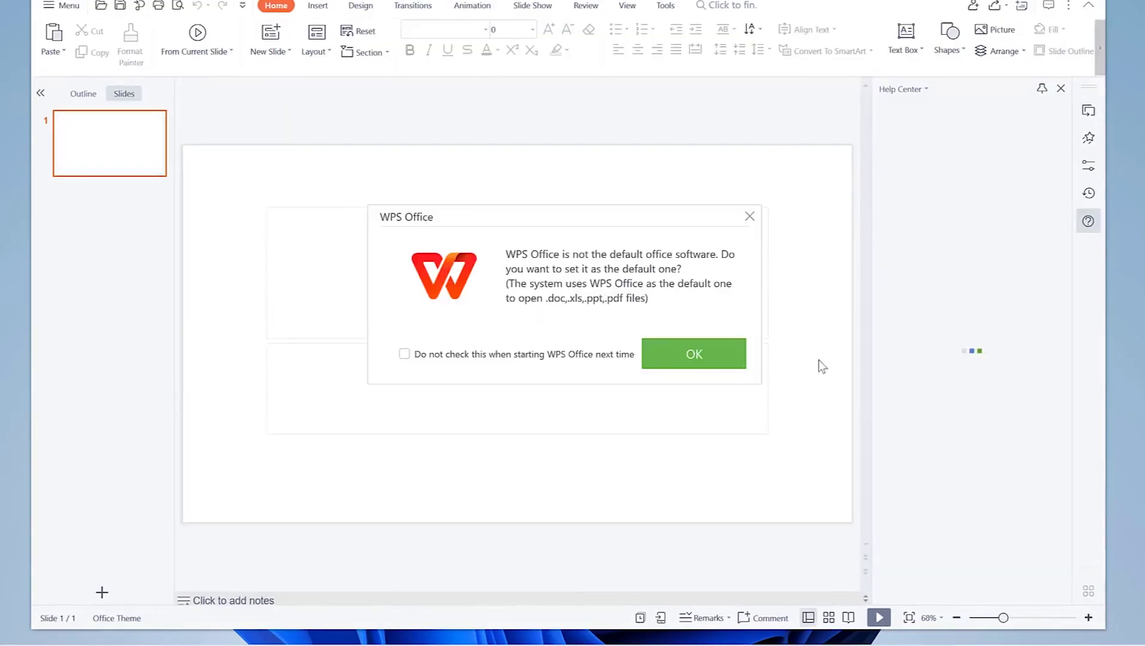
- Dismiss the default-software prompt and preview the available slide layouts
left_click(750, 215)
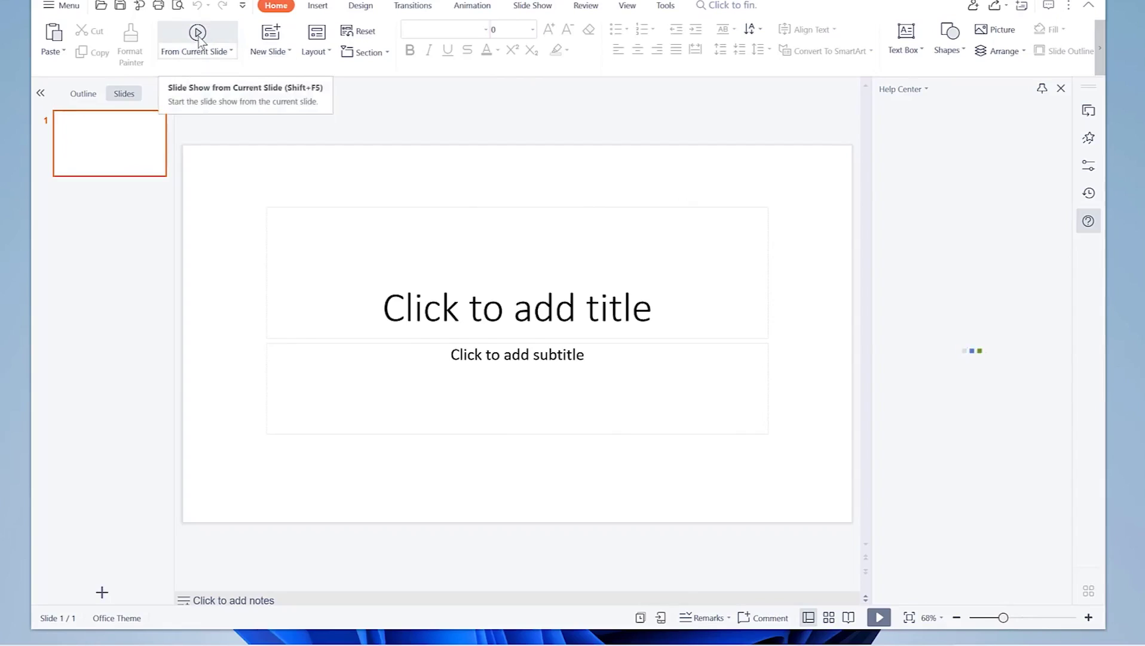
left_click(330, 49)
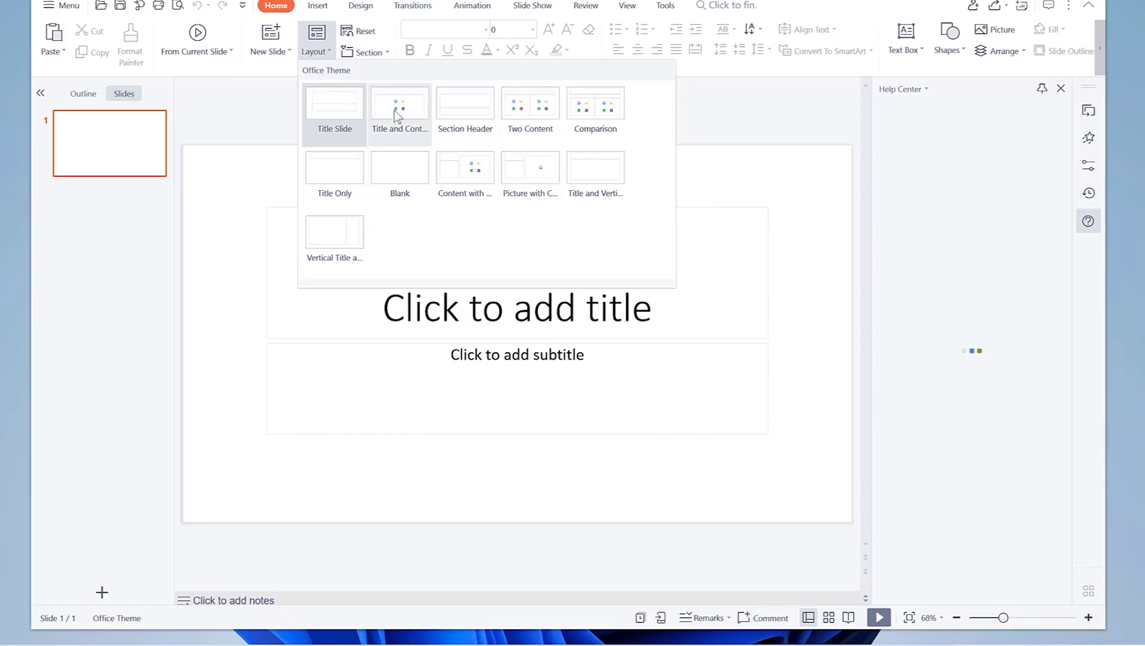
left_click(317, 5)
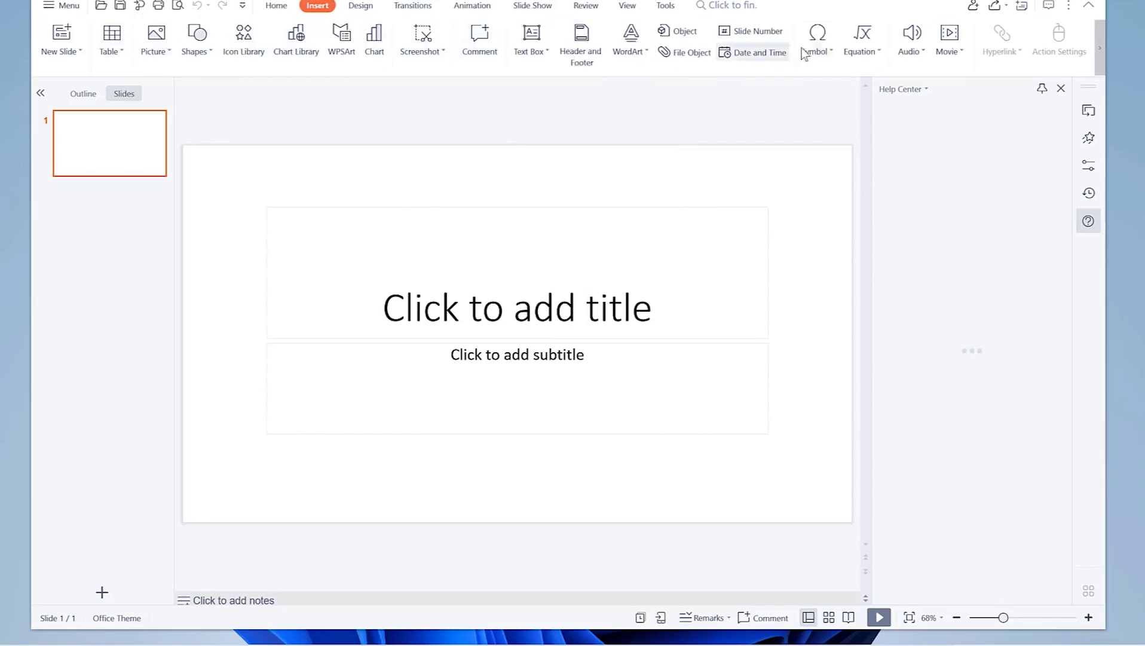
- Open and close the Insert tab's equation gallery, then switch to the Design tools
left_click(869, 54)
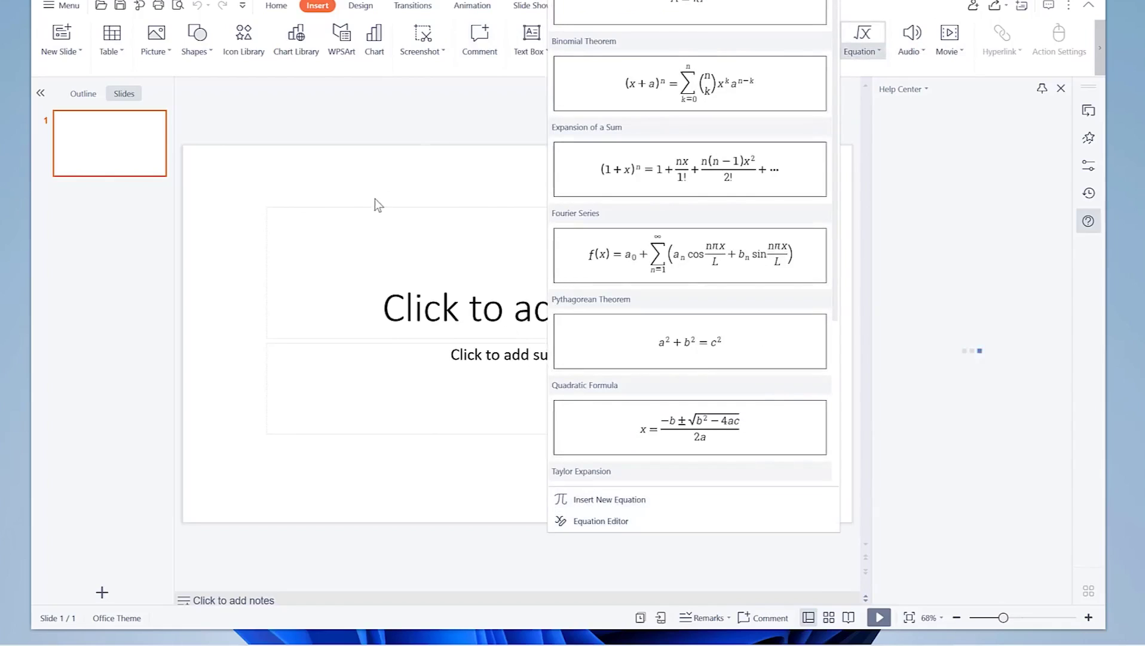
left_click(385, 184)
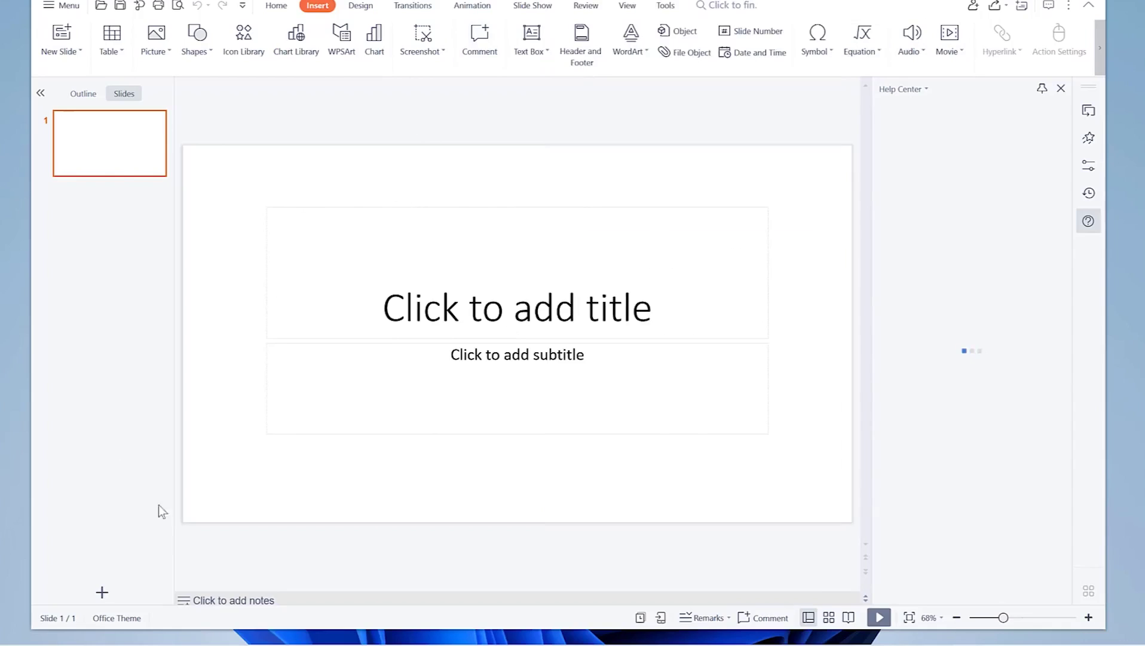
left_click(363, 5)
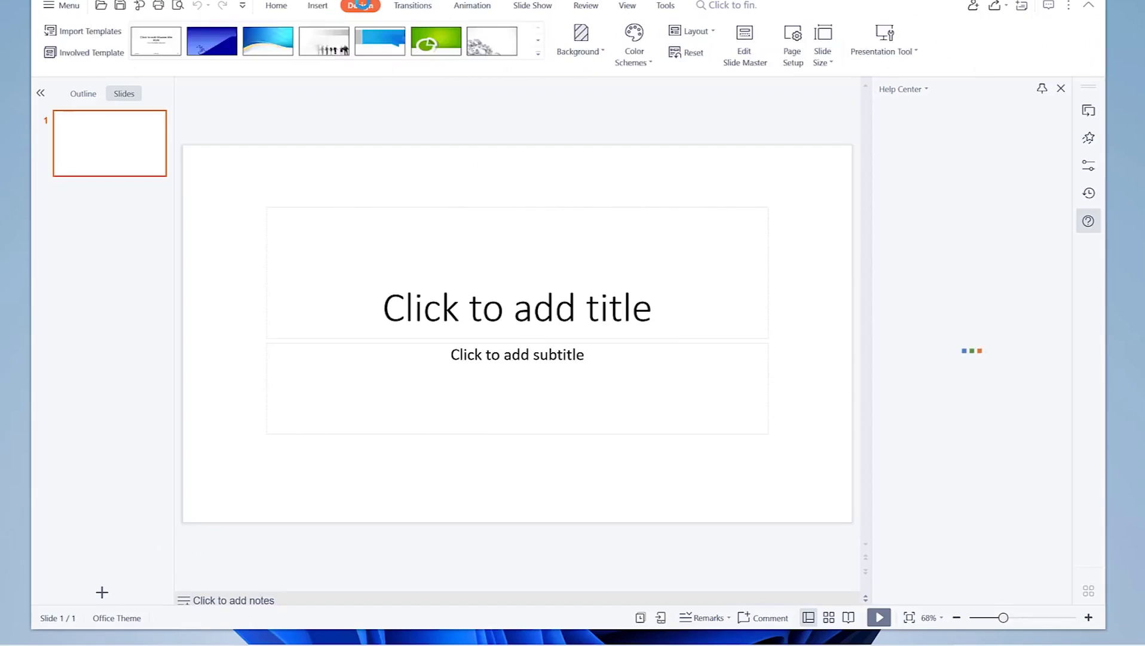
- Expand the design templates and browse the colour schemes list
left_click(537, 53)
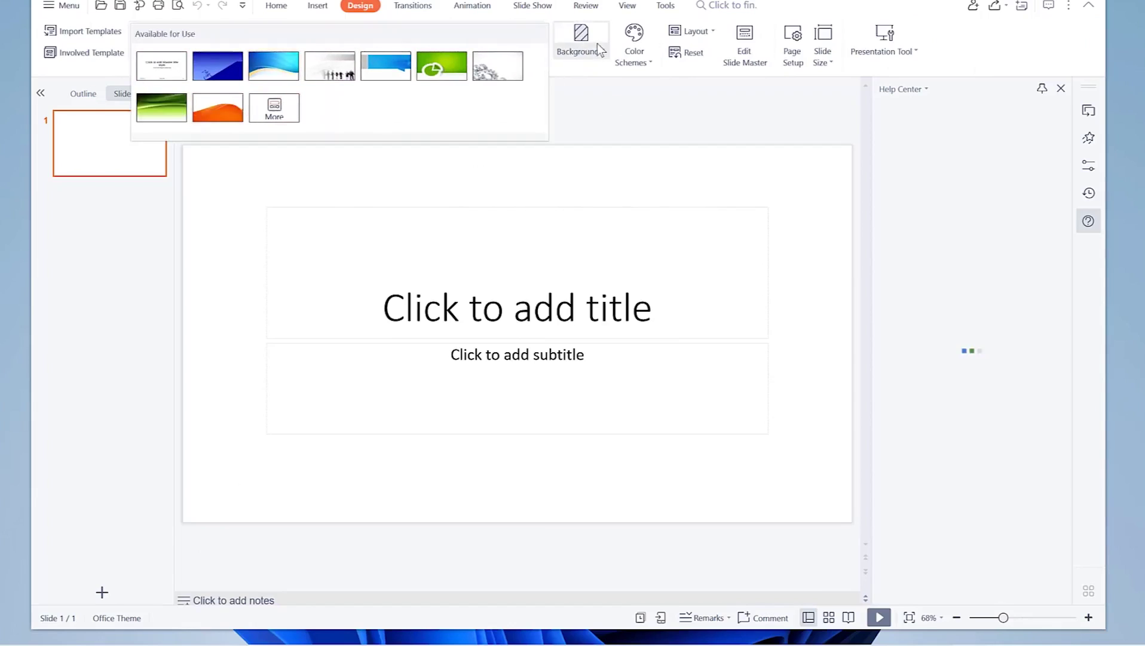
left_click(657, 62)
left_click(652, 60)
left_click(652, 60)
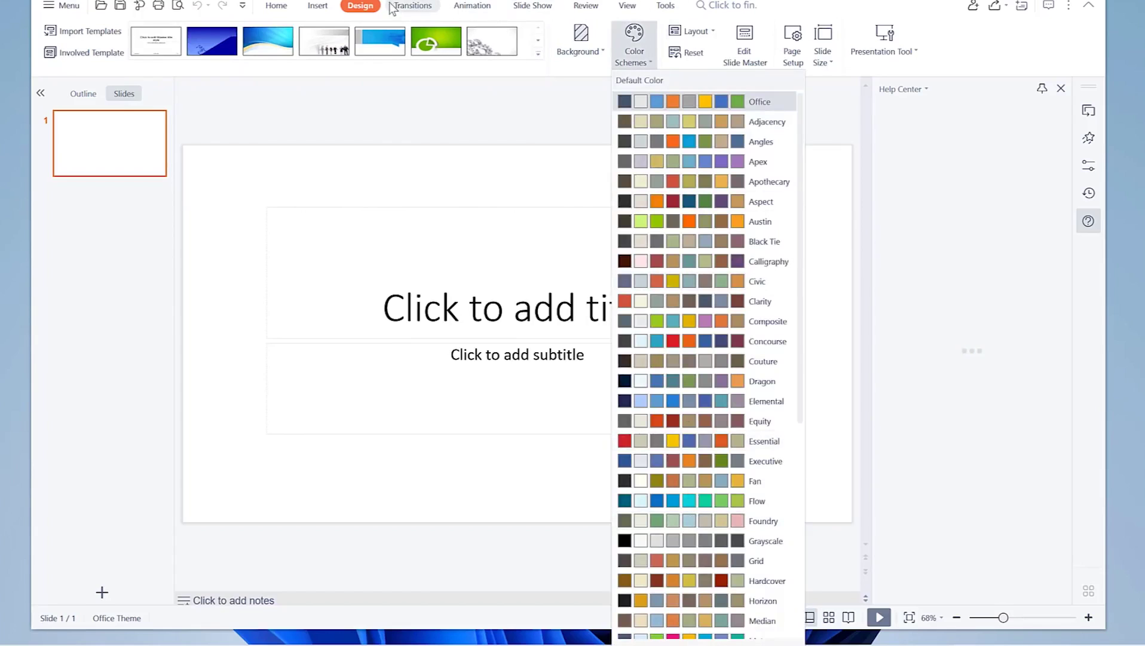
- Browse the full list of transition effects, then view the Animation effects
left_click(408, 6)
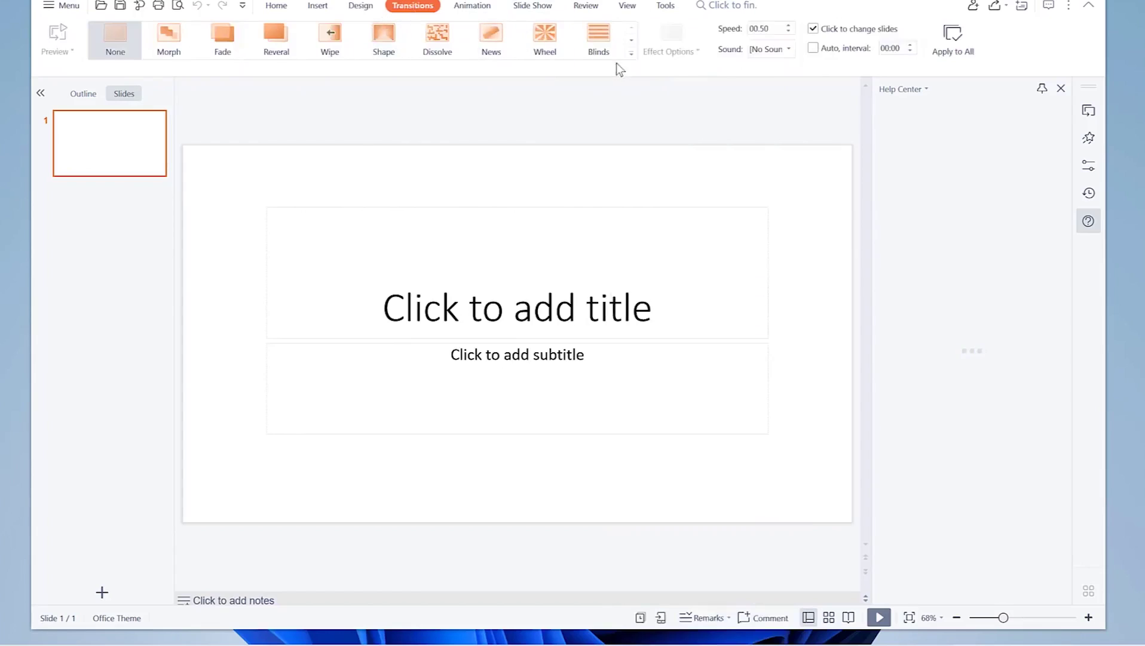
left_click(631, 53)
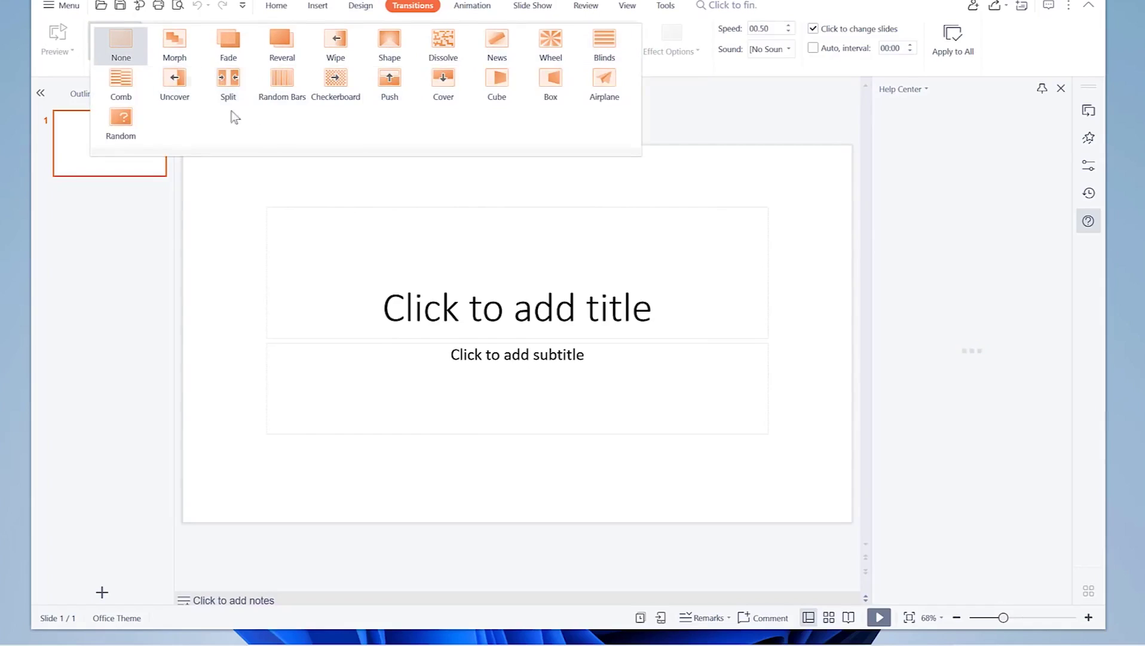
left_click(470, 6)
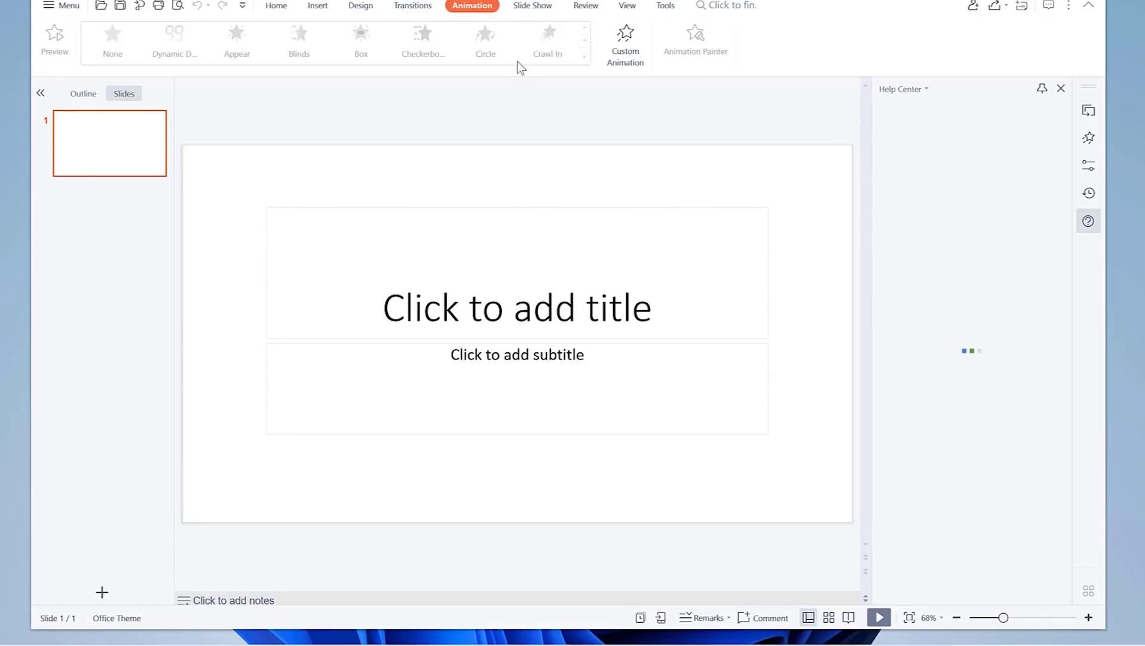
- Select the slide's title placeholder and expand the full Animation effects gallery
left_click(443, 316)
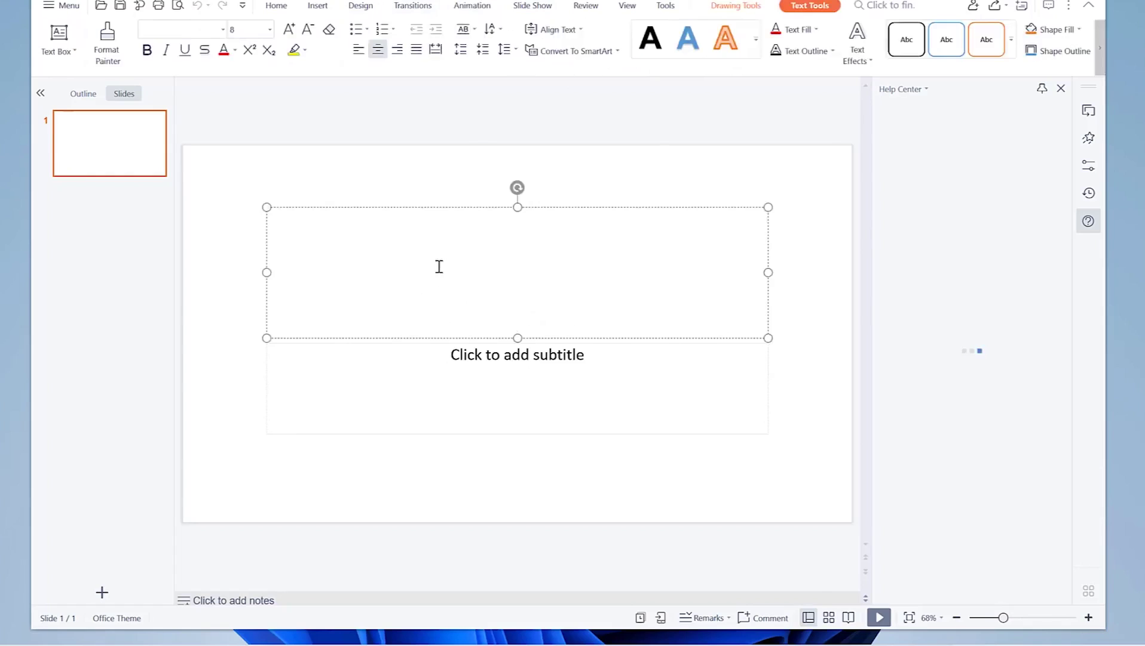
left_click(460, 7)
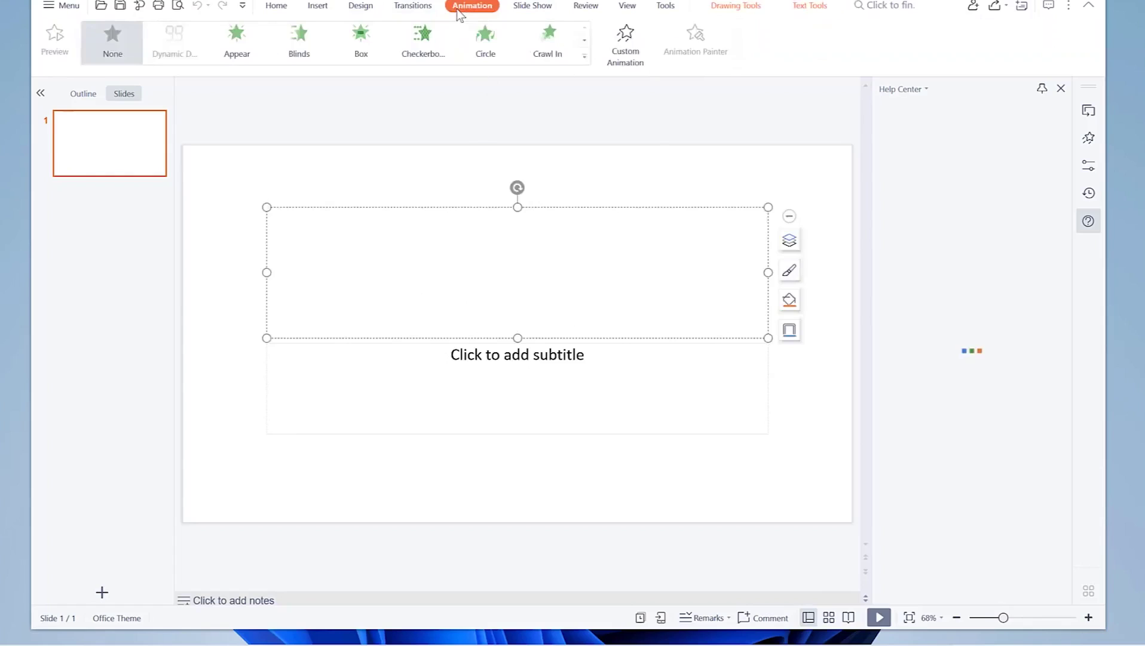
left_click(584, 55)
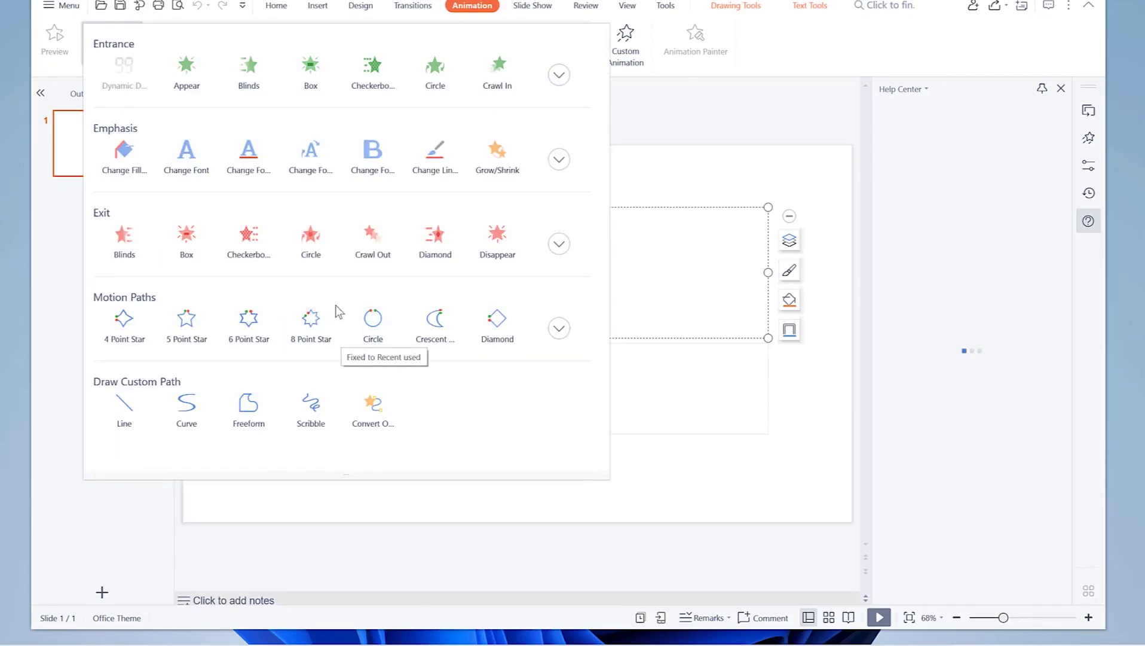
- Browse the presentation's Slide Show, Review, View and Tools ribbons
left_click(531, 6)
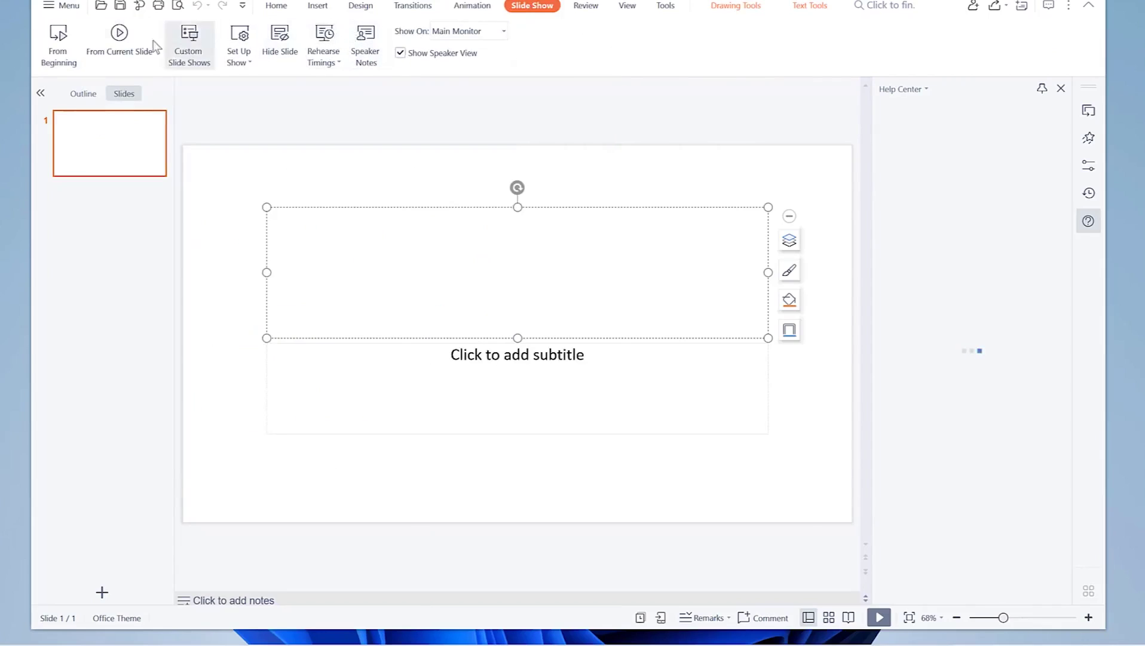
left_click(585, 6)
left_click(627, 6)
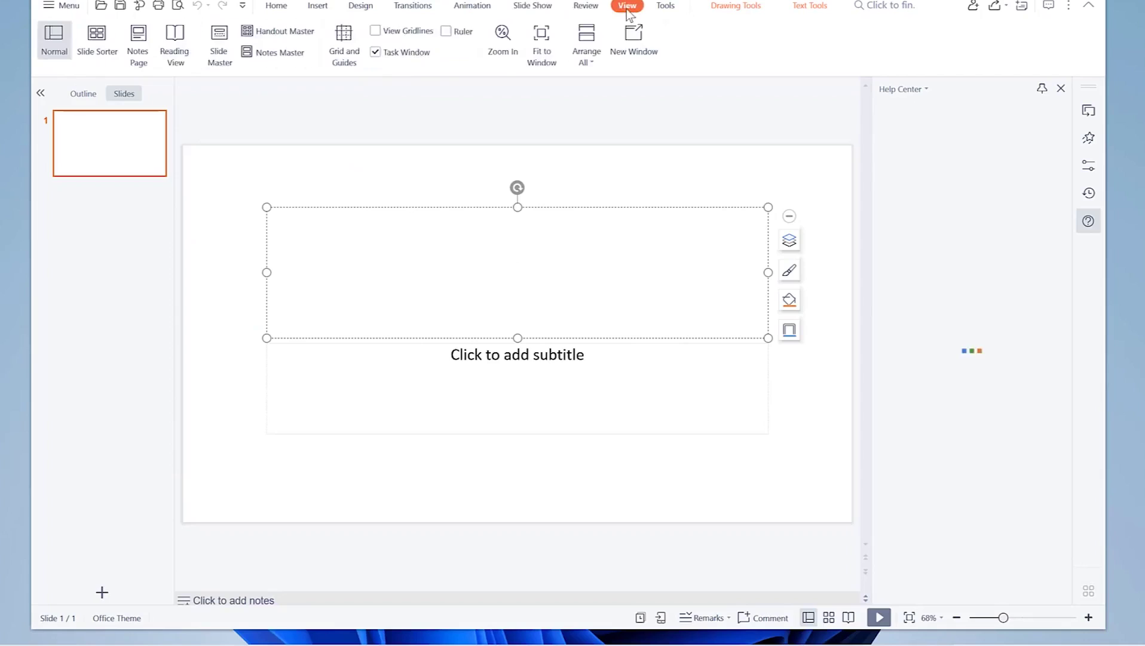
left_click(655, 9)
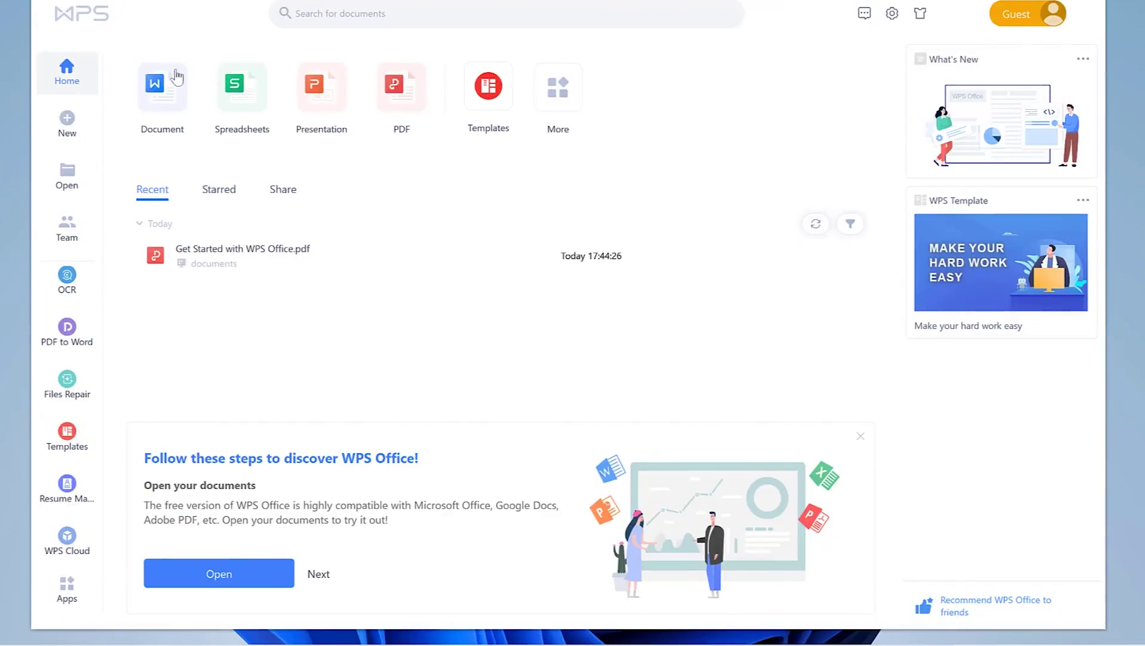
- Open the PDF creation page from the Home screen's PDF tile
left_click(395, 100)
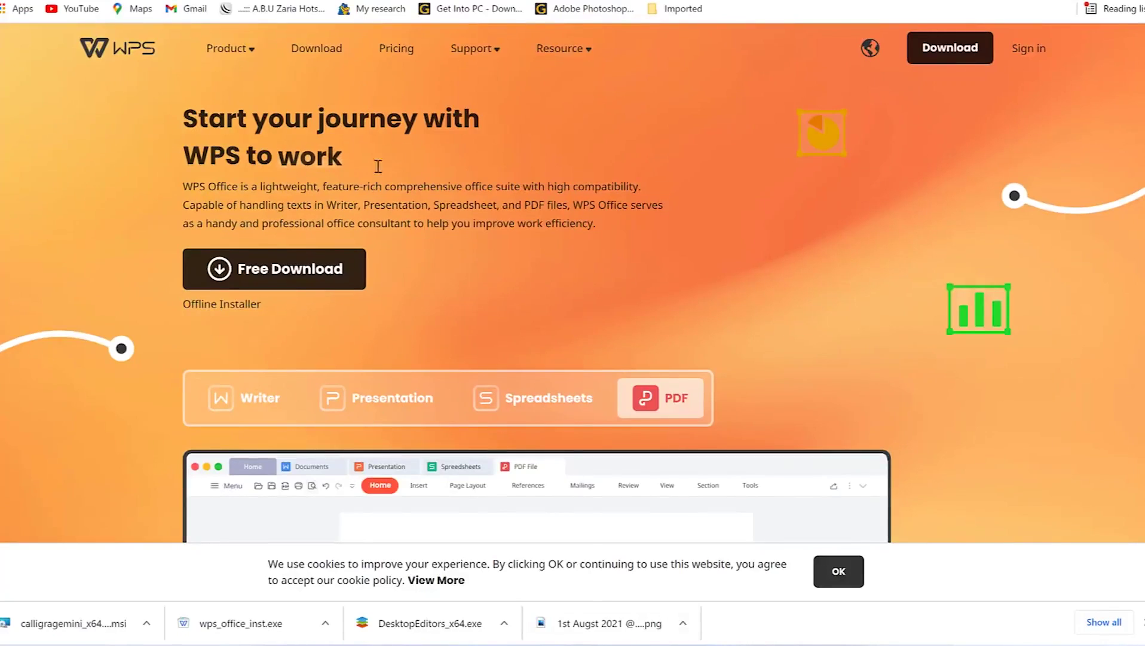
- Go to the WPS Pricing page and review the Standard, Premium ($18.99/$29.99) and Business plans
left_click(395, 52)
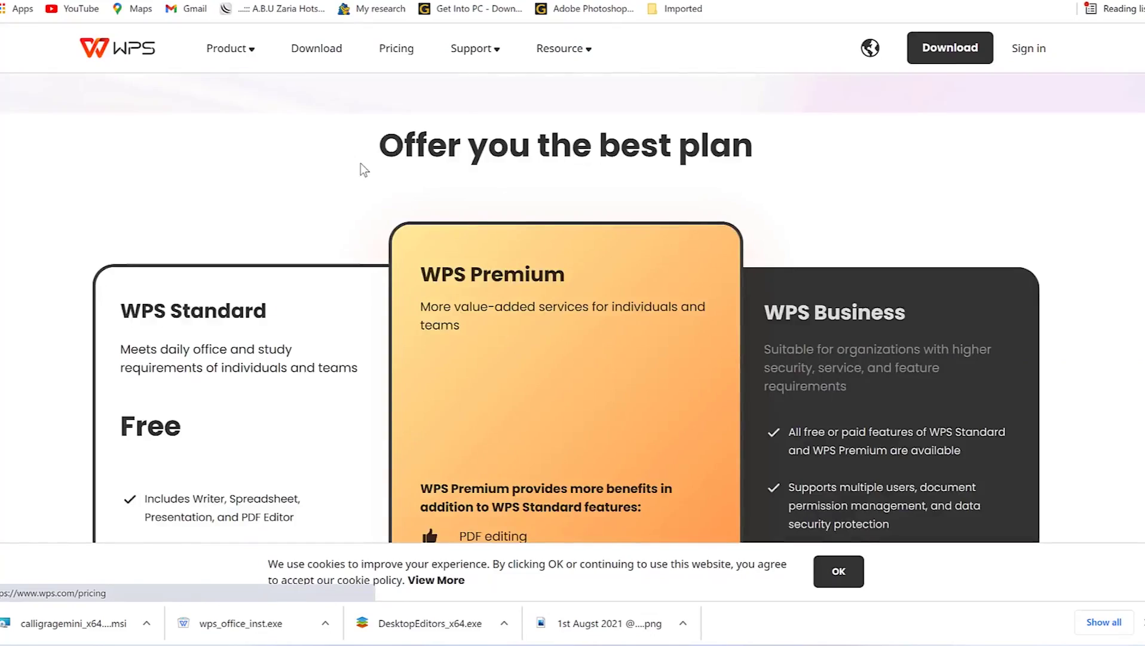
scroll(358, 169, "down", 1)
scroll(359, 169, "down", 3)
scroll(272, 236, "down", 2)
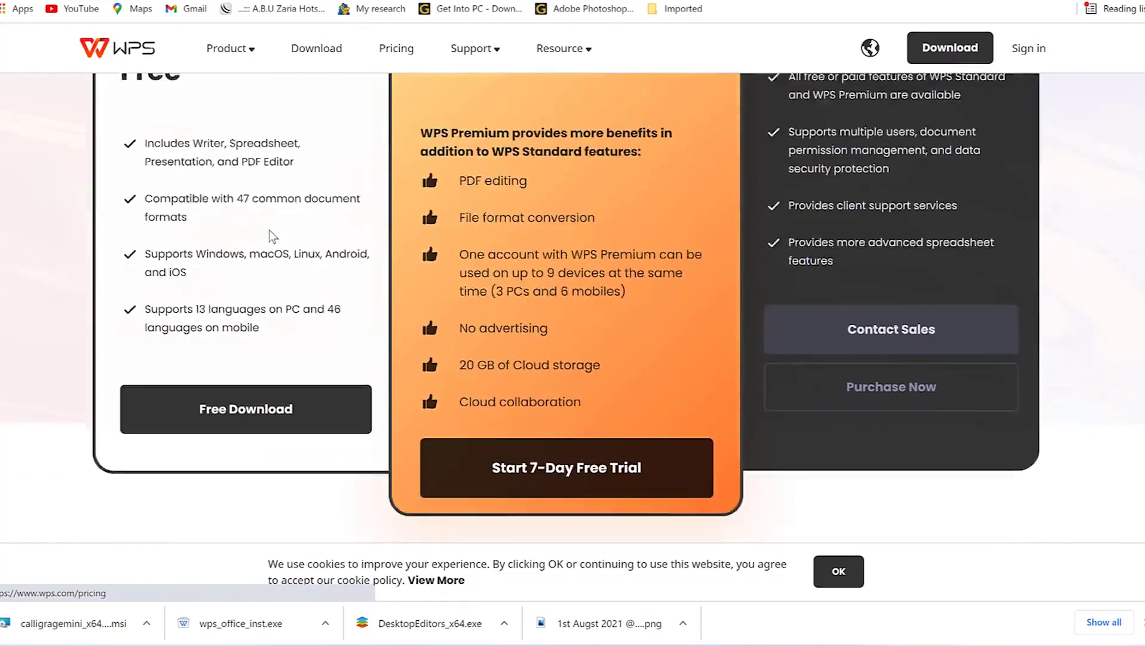
scroll(225, 242, "up", 5)
scroll(173, 323, "down", 2)
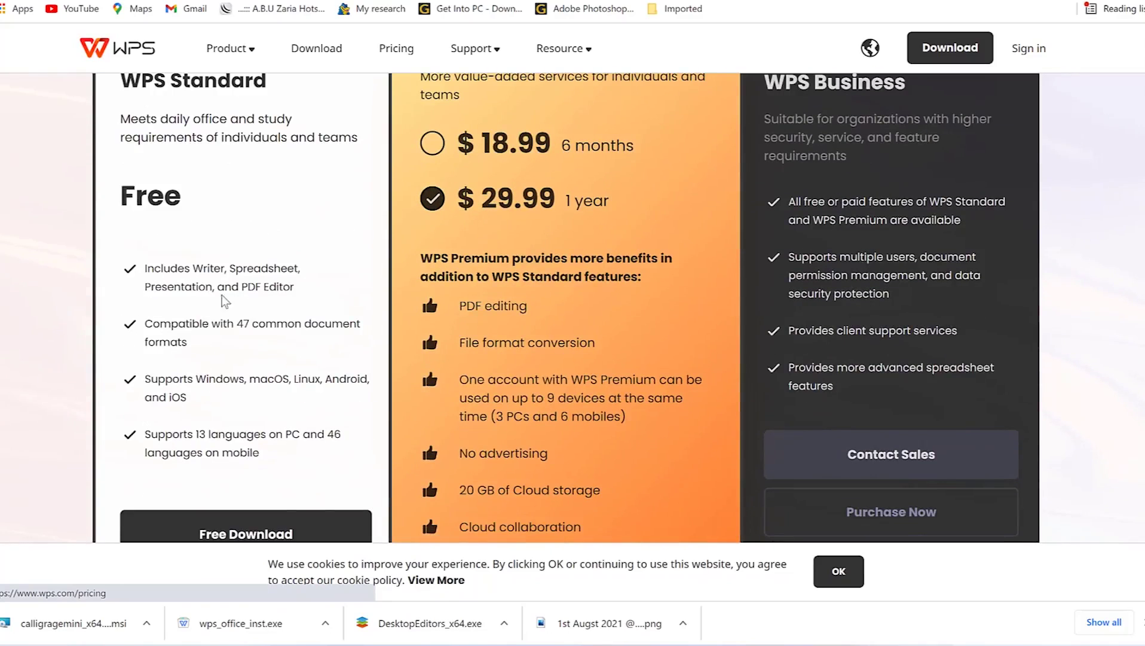
scroll(281, 305, "down", 2)
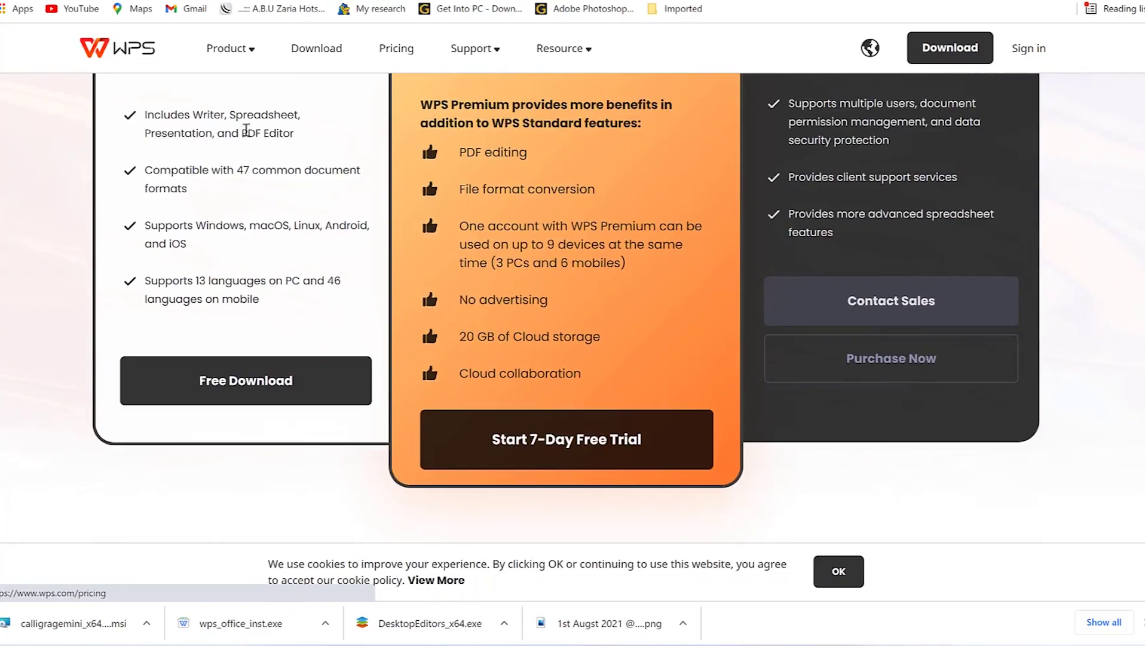
scroll(249, 217, "up", 2)
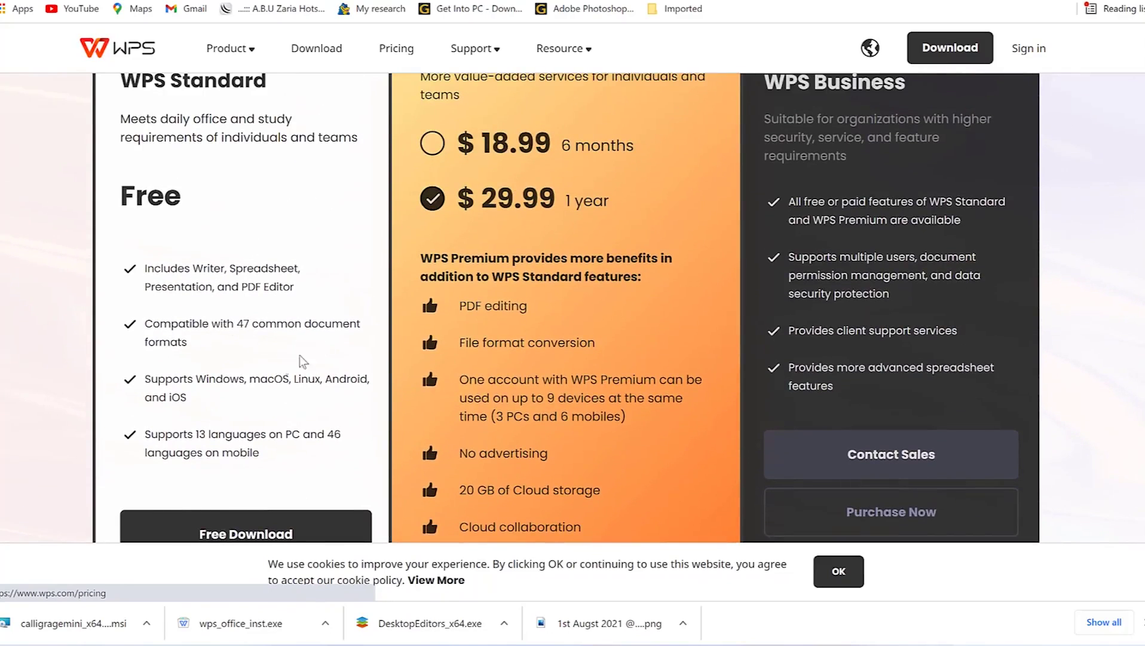
scroll(190, 374, "down", 1)
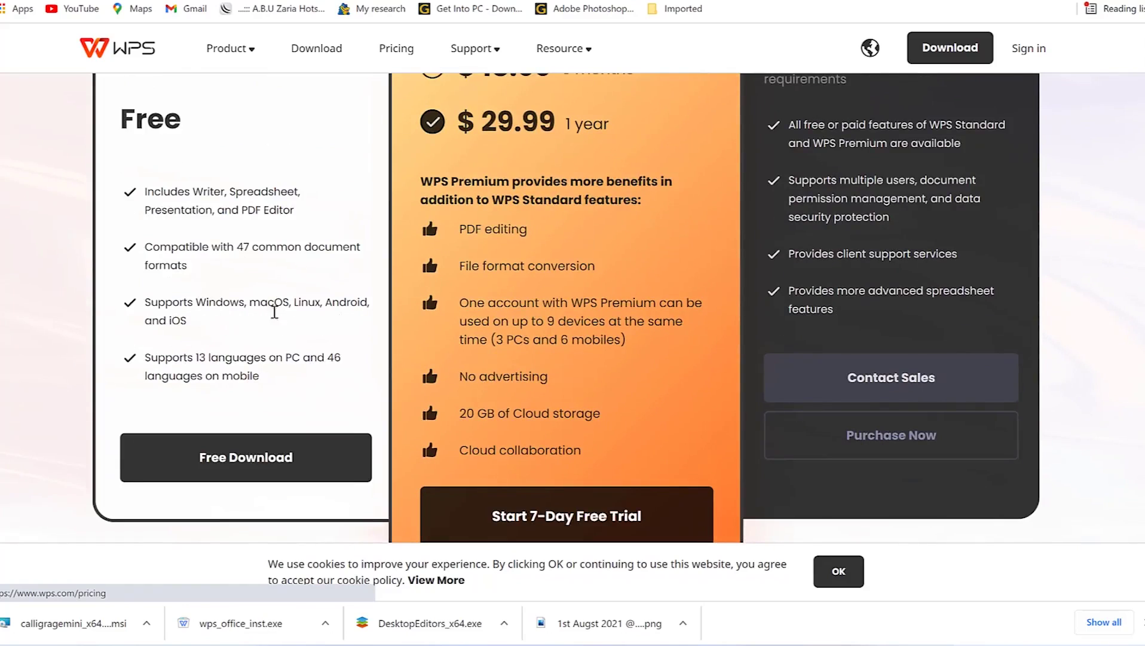
scroll(180, 358, "down", 1)
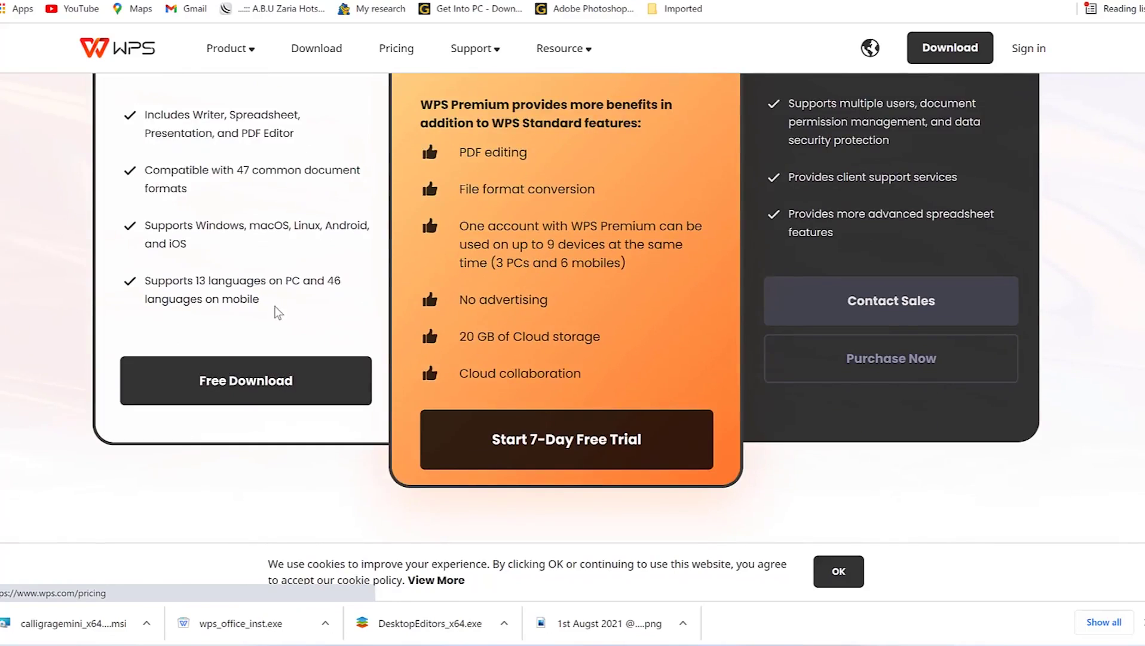
scroll(279, 311, "down", 2)
scroll(276, 310, "up", 5)
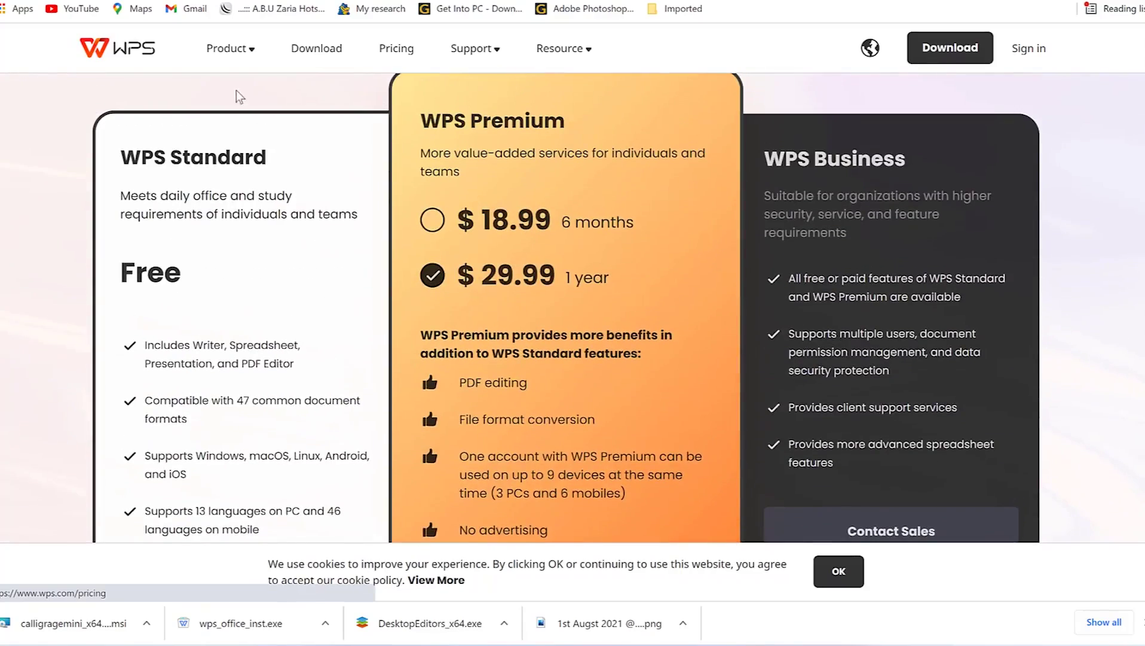
- Scroll past Premium's benefits (9 devices, no ads, 20 GB cloud) to the Feature Comparison table
scroll(153, 351, "down", 4)
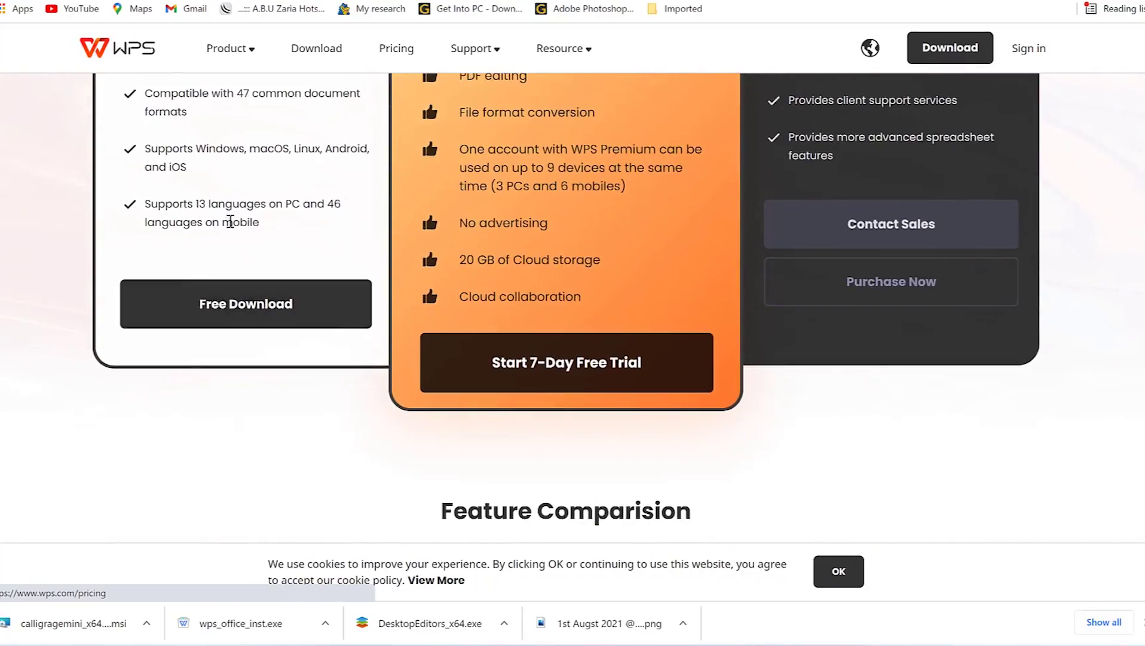
scroll(230, 222, "up", 4)
scroll(282, 500, "down", 5)
scroll(278, 351, "up", 5)
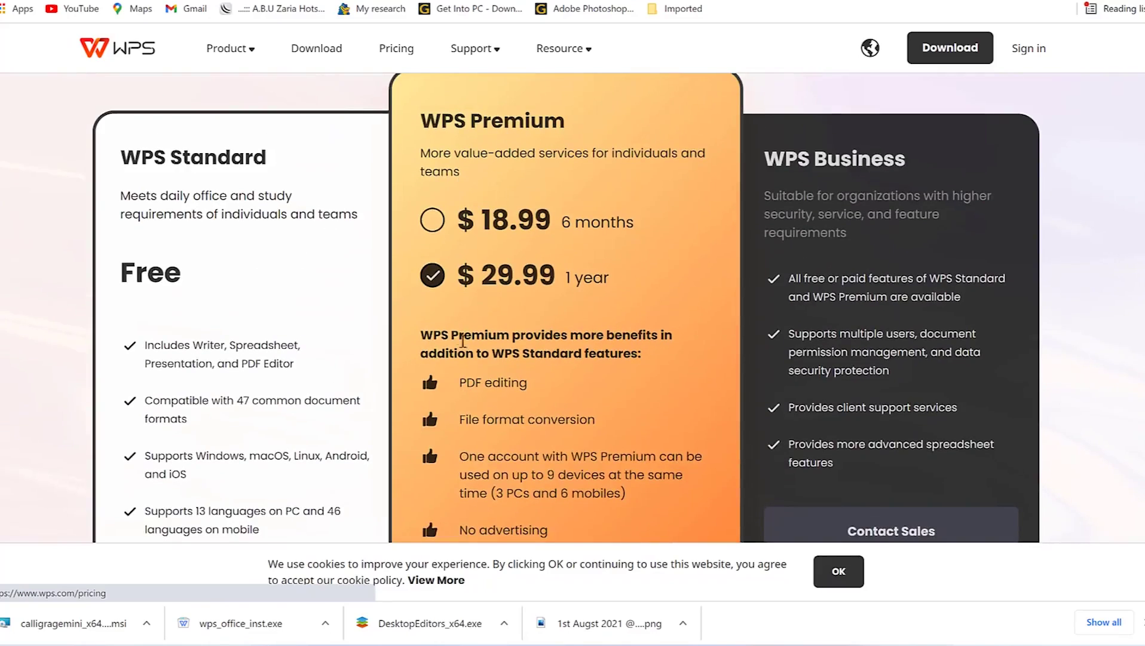
scroll(507, 215, "down", 2)
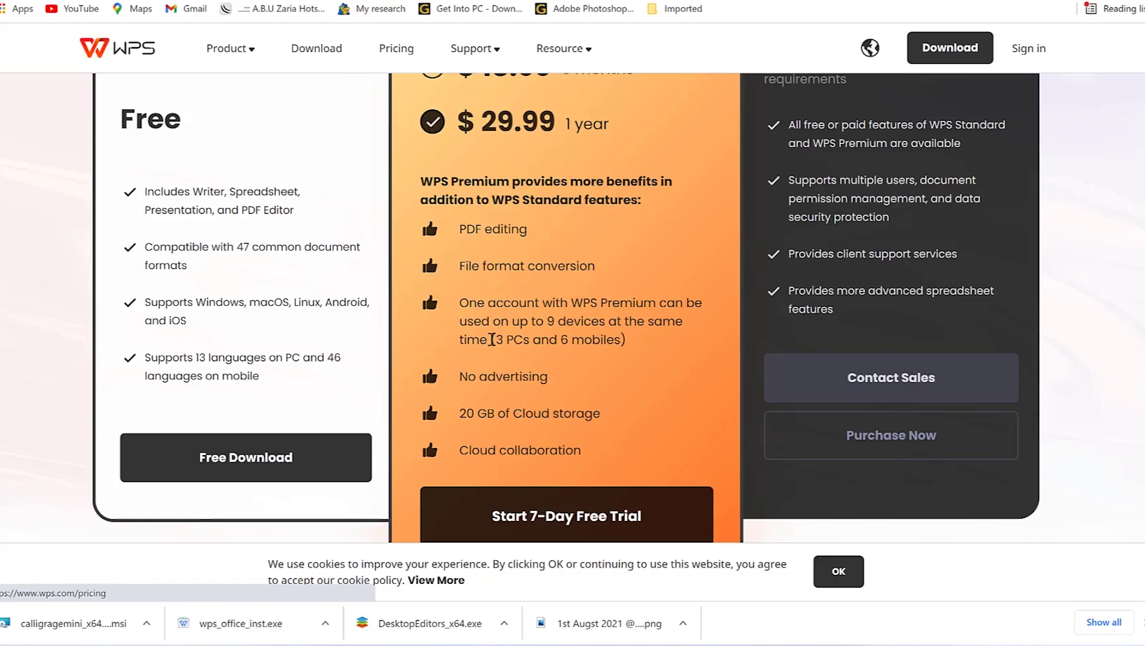
scroll(531, 394, "down", 3)
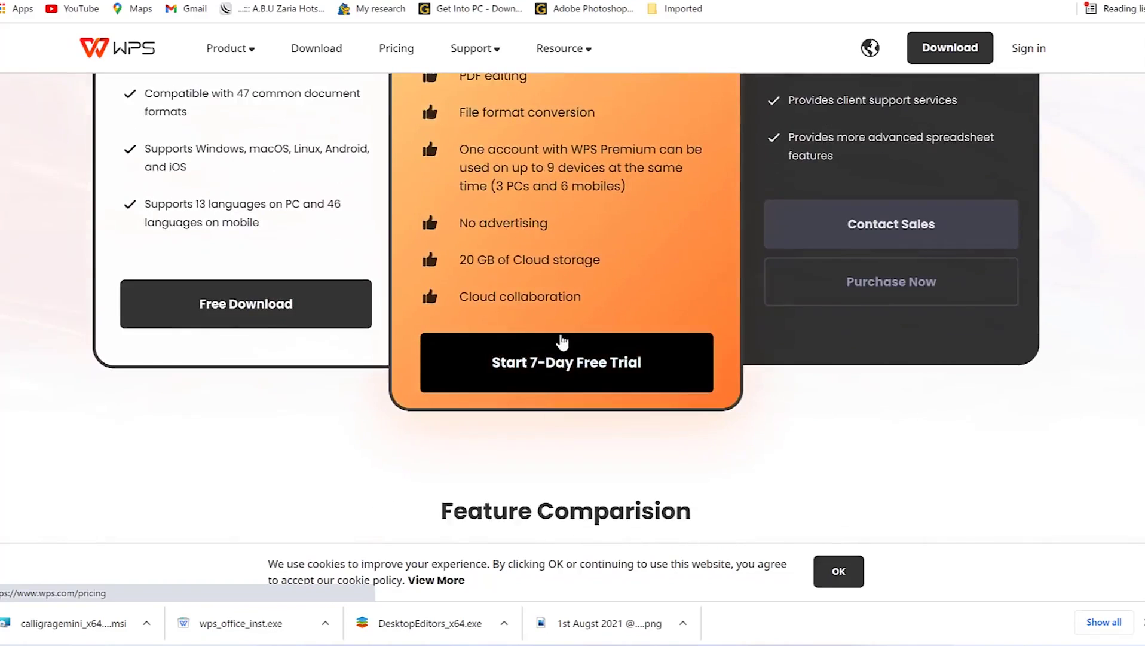
scroll(560, 341, "up", 6)
scroll(731, 278, "down", 4)
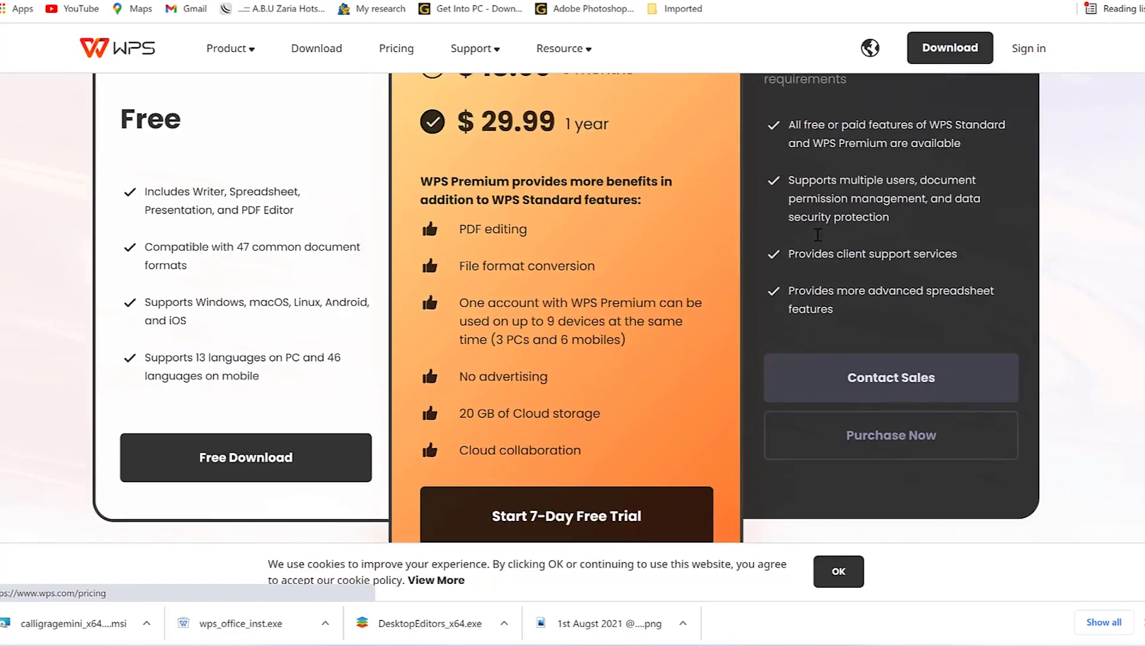
scroll(785, 275, "up", 5)
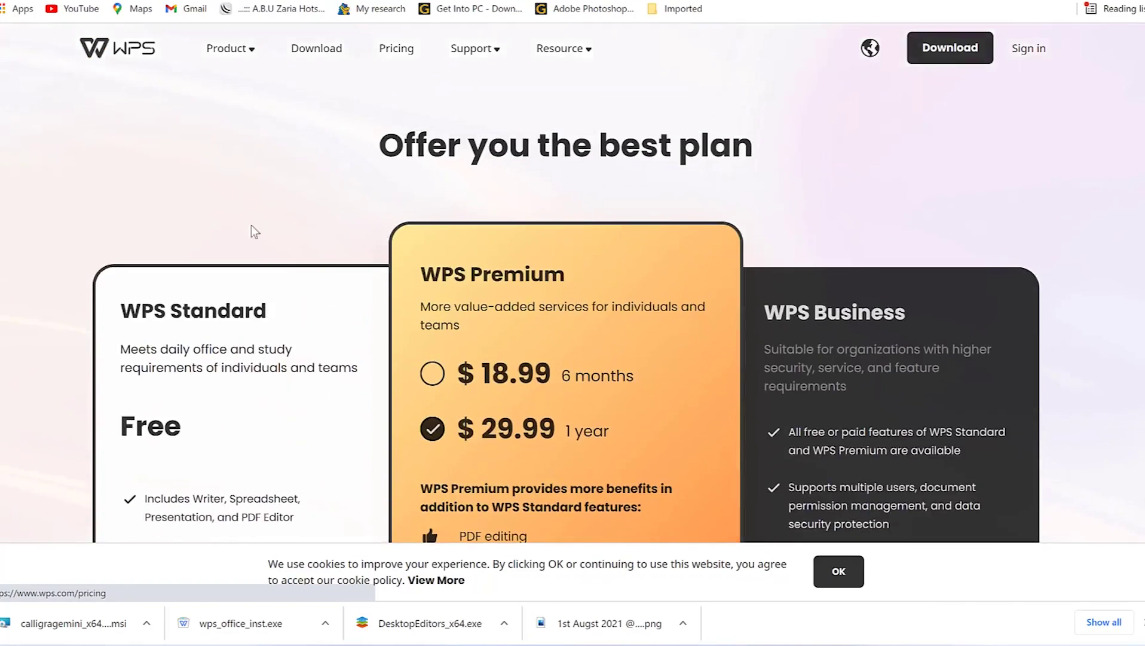
scroll(528, 366, "down", 4)
scroll(528, 363, "down", 1)
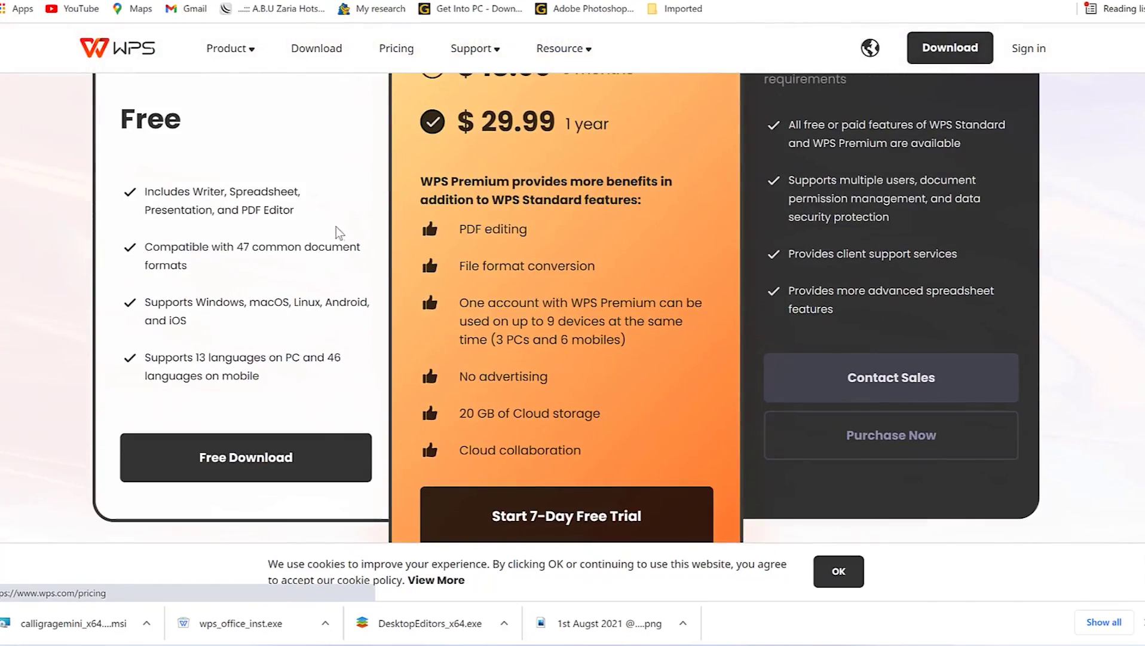
scroll(366, 299, "down", 10)
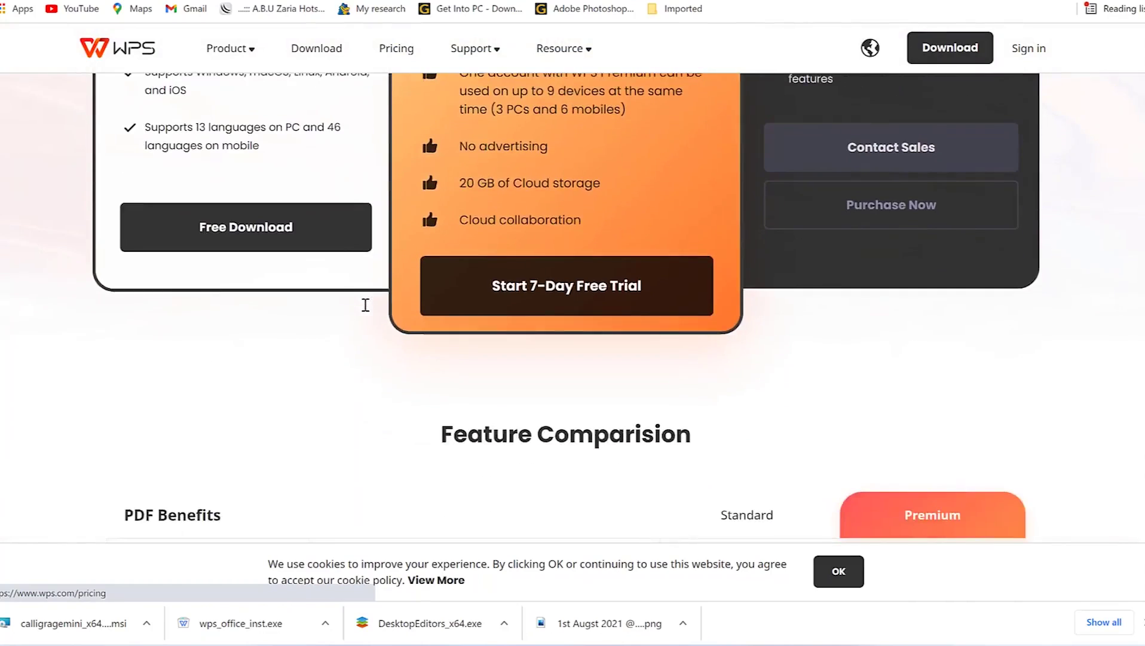